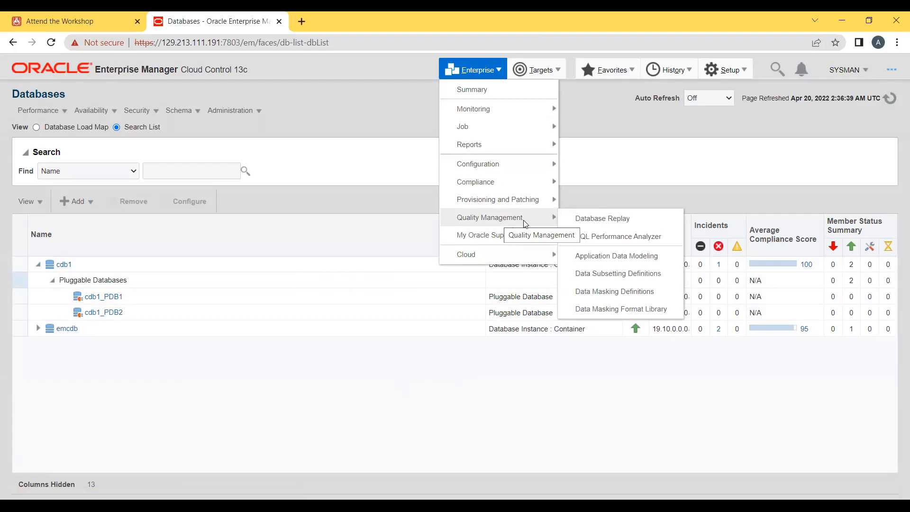
Step: Open Application Data Modeling and go to its list of sensitive column types
{"action": "left_click", "coordinate": [592, 257]}
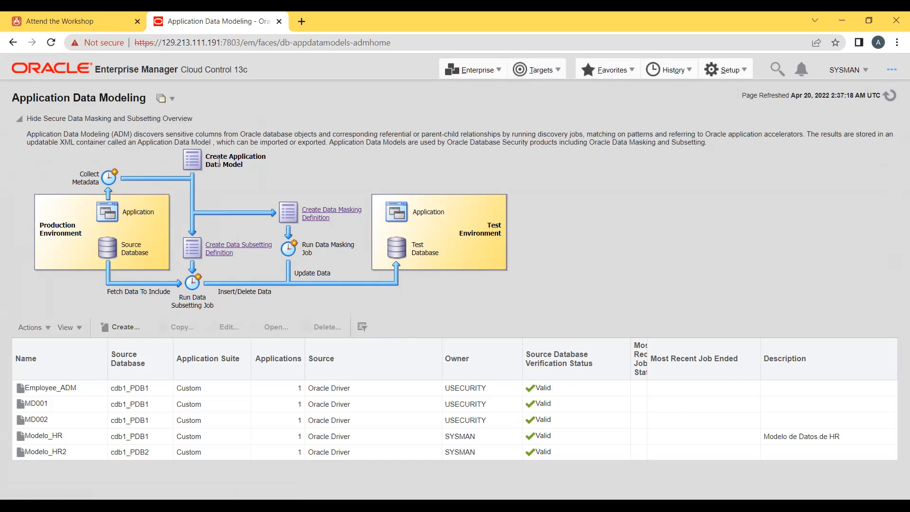
{"action": "left_click_drag", "start_coordinate": [208, 160], "coordinate": [243, 164]}
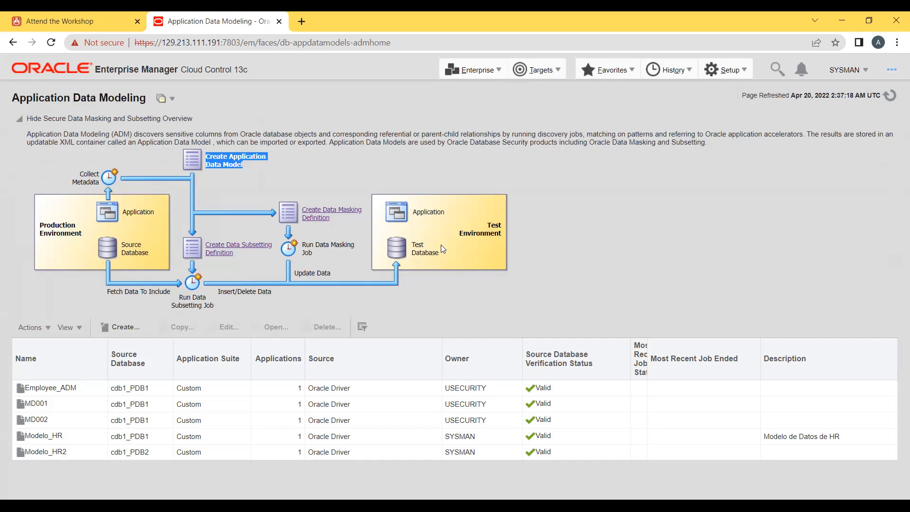
{"action": "left_click", "coordinate": [359, 173]}
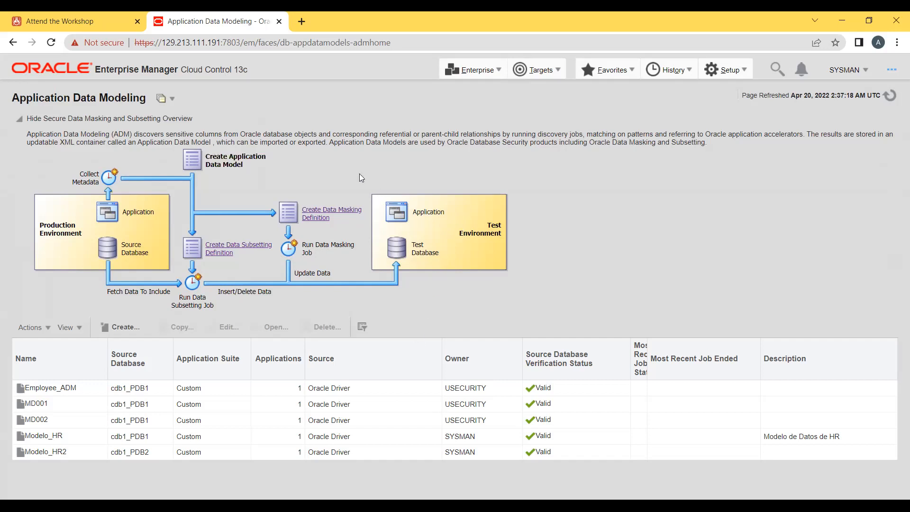
{"action": "left_click", "coordinate": [49, 328]}
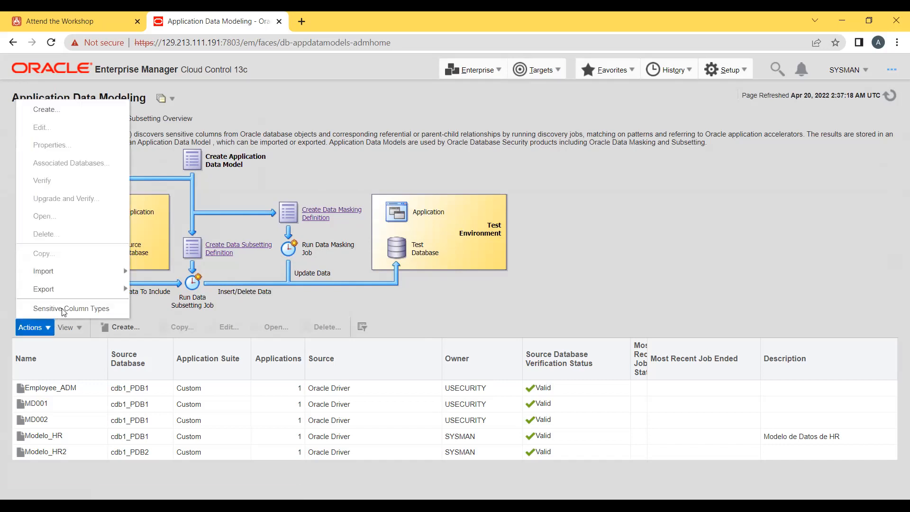
{"action": "left_click", "coordinate": [63, 309]}
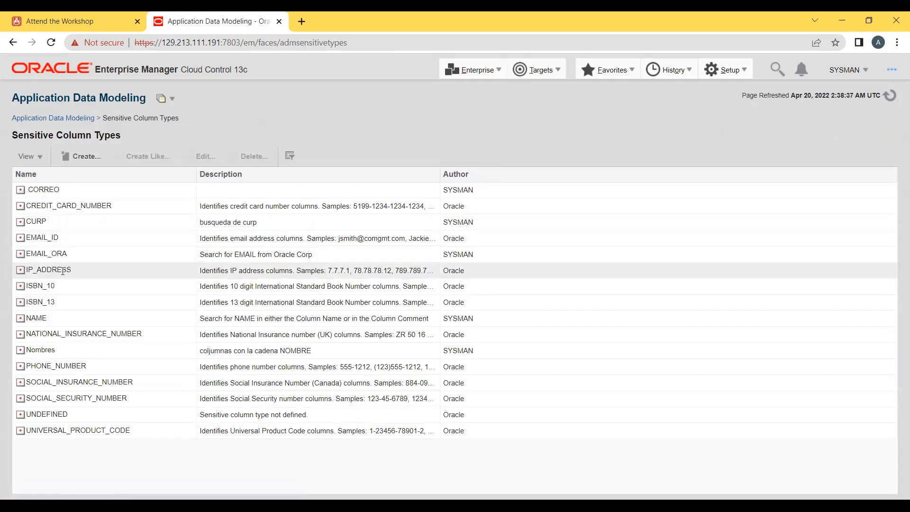
Step: Examine the search patterns of the existing sensitive column types, including CREDIT_CARD_NUMBER, CURP and CORREO
{"action": "mouse_move", "coordinate": [64, 271]}
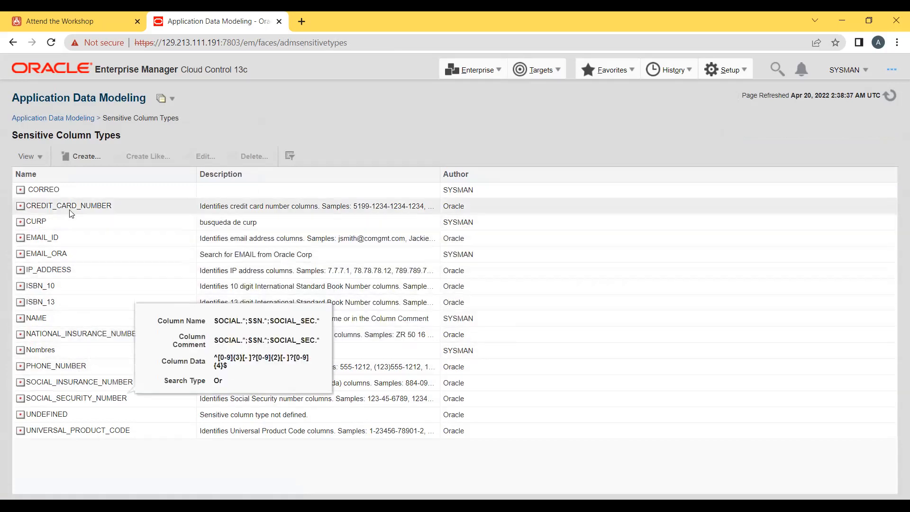
{"action": "mouse_move", "coordinate": [73, 204]}
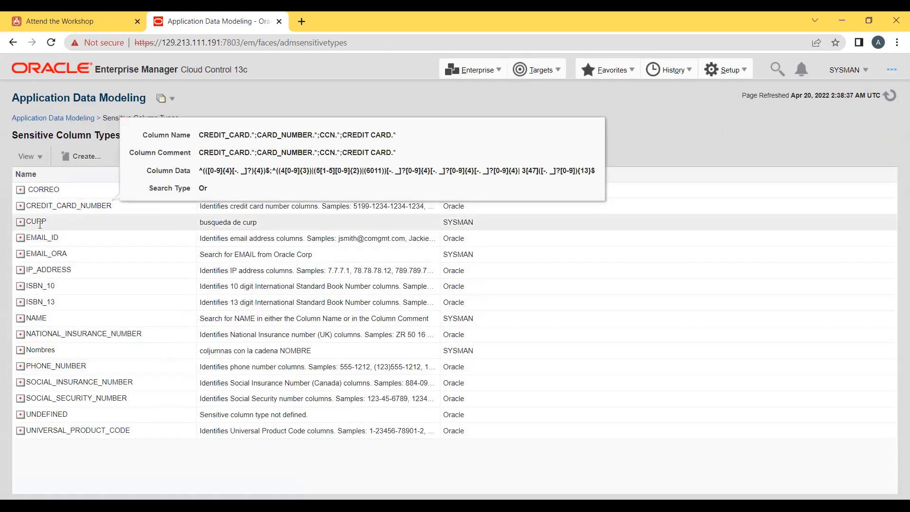
{"action": "mouse_move", "coordinate": [40, 224]}
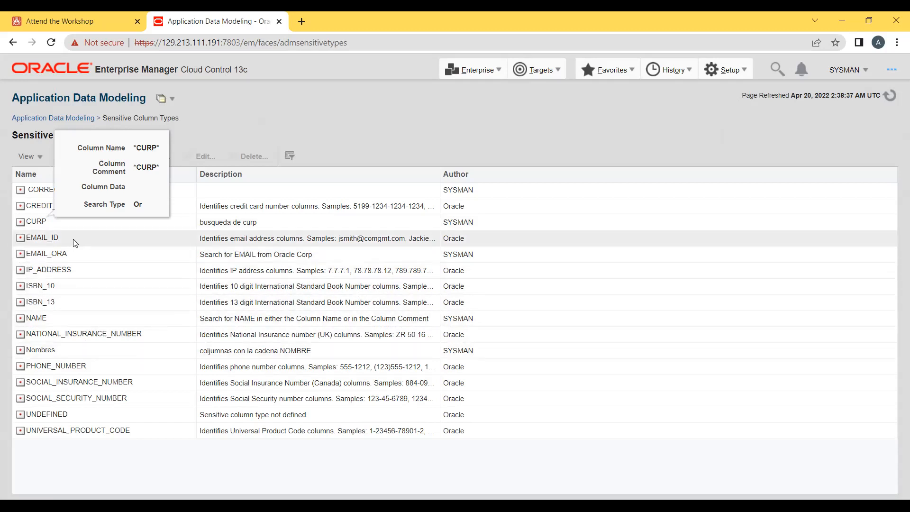
{"action": "left_click", "coordinate": [361, 137]}
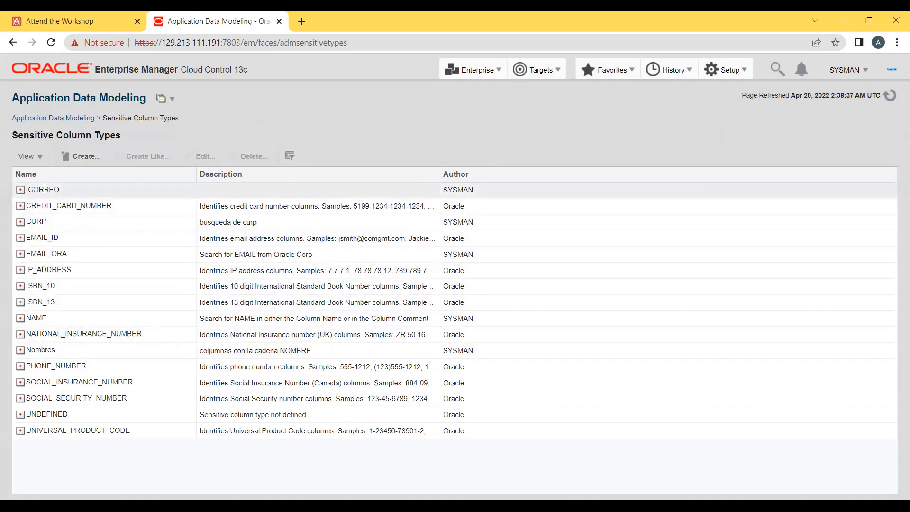
{"action": "mouse_move", "coordinate": [47, 189]}
{"action": "mouse_move", "coordinate": [66, 198]}
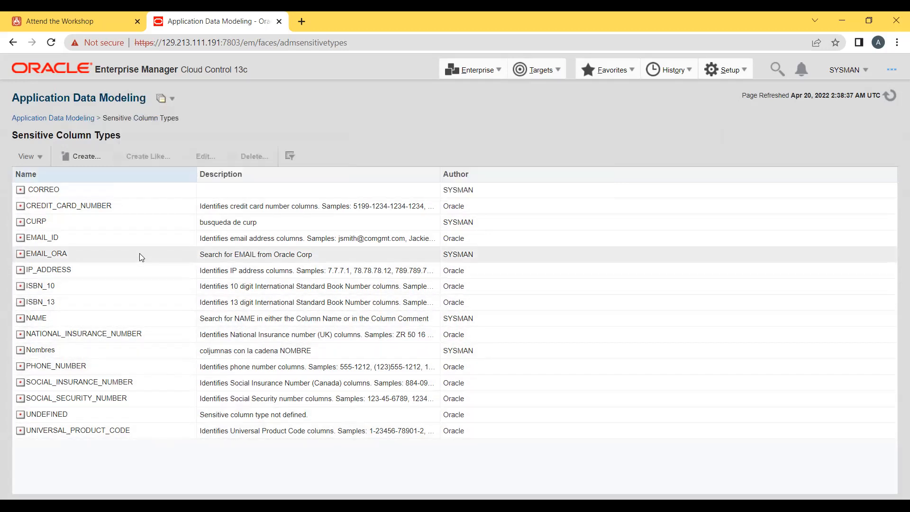
Step: Start a new sensitive column type named PEDIDO with the description "Pedidos son datos sensibles"
{"action": "left_click", "coordinate": [86, 157]}
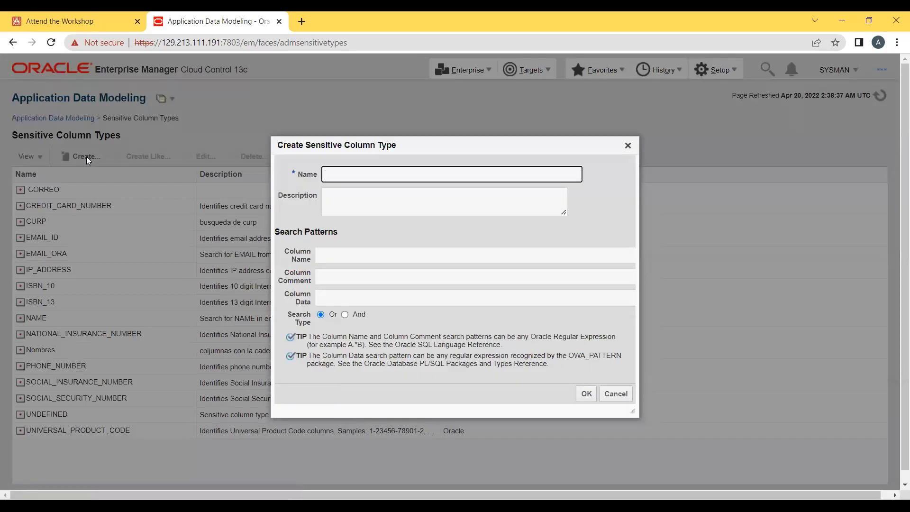
{"action": "type", "text": "PED"}
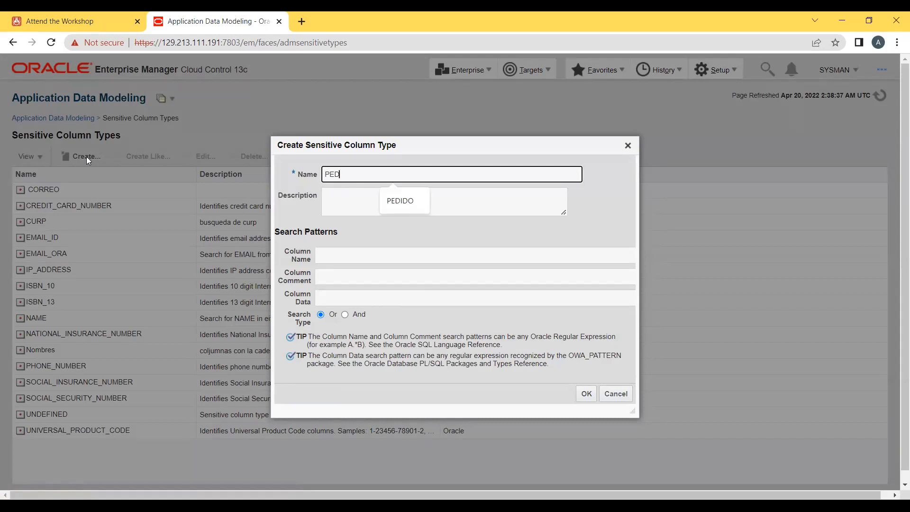
{"action": "type", "text": "IDO"}
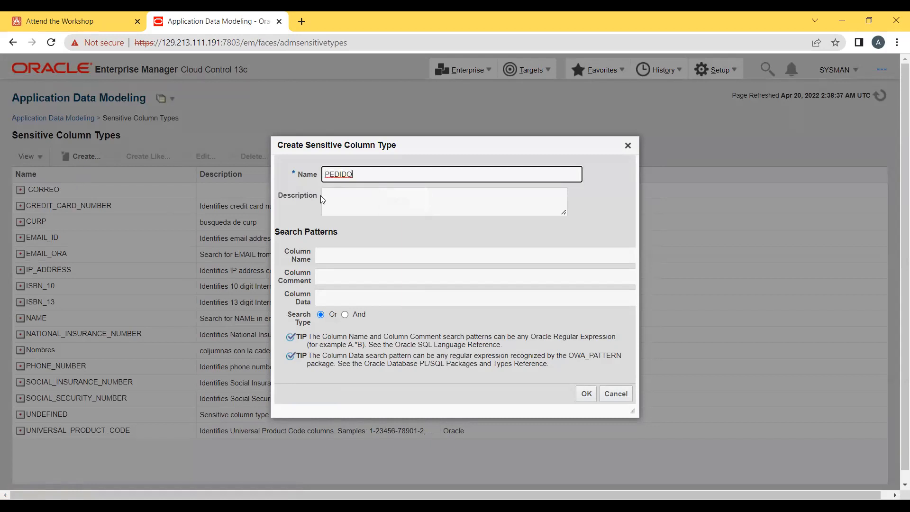
{"action": "left_click", "coordinate": [348, 198]}
{"action": "type", "text": "PED"}
{"action": "key", "text": "BackSpace"}
{"action": "key", "text": "BackSpace"}
{"action": "key", "text": "BackSpace"}
{"action": "type", "text": "Pedidos "}
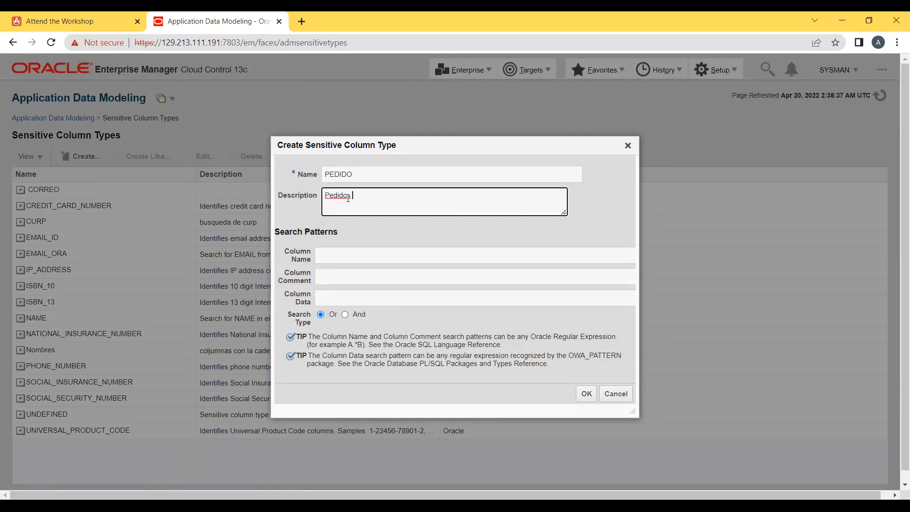
{"action": "type", "text": "son das"}
{"action": "type", "text": "os sensibles"}
Step: Set the column name and column comment search patterns to *PEDIDO* and create the sensitive column type
{"action": "left_click", "coordinate": [343, 253]}
{"action": "type", "text": "*"}
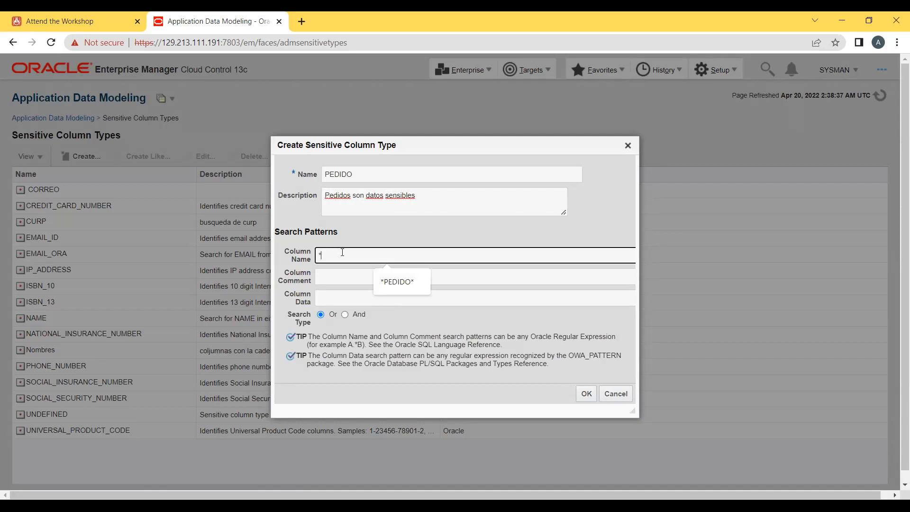
{"action": "type", "text": "PEDIDO"}
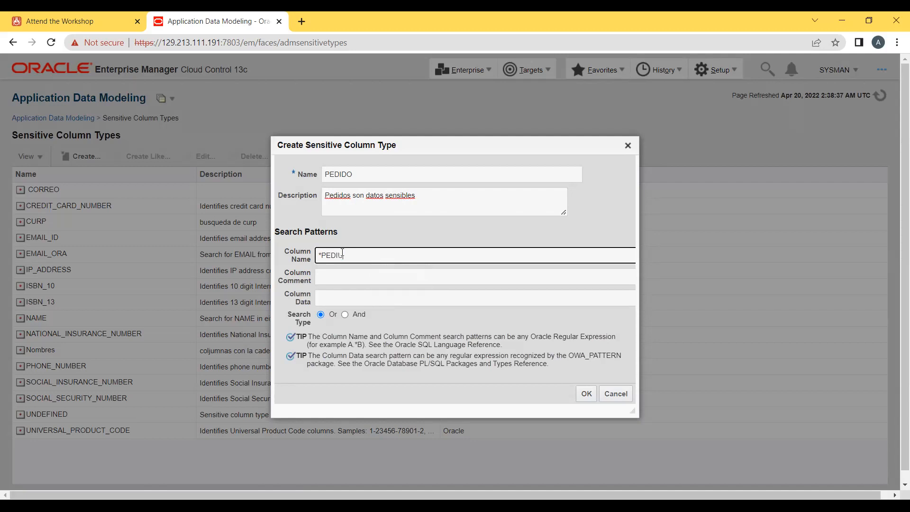
{"action": "type", "text": "*"}
{"action": "left_click", "coordinate": [343, 275]}
{"action": "type", "text": "*"}
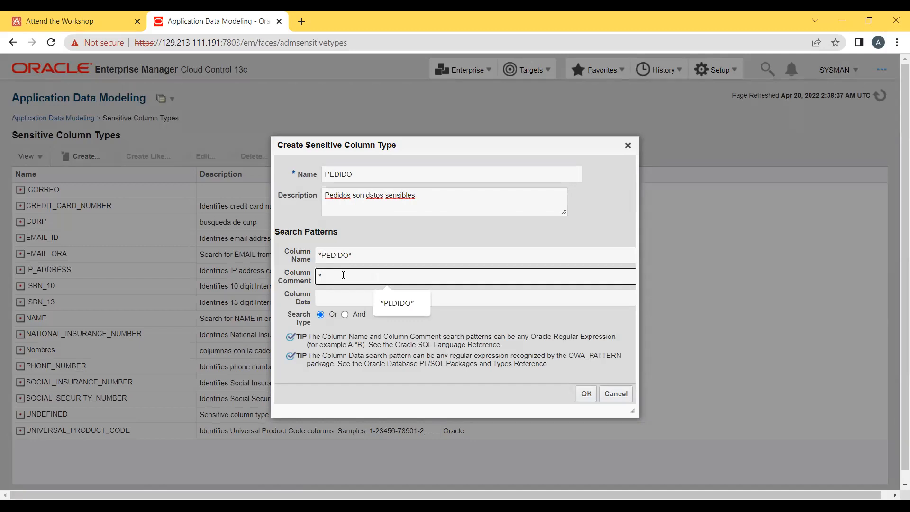
{"action": "type", "text": "PEDIDO*"}
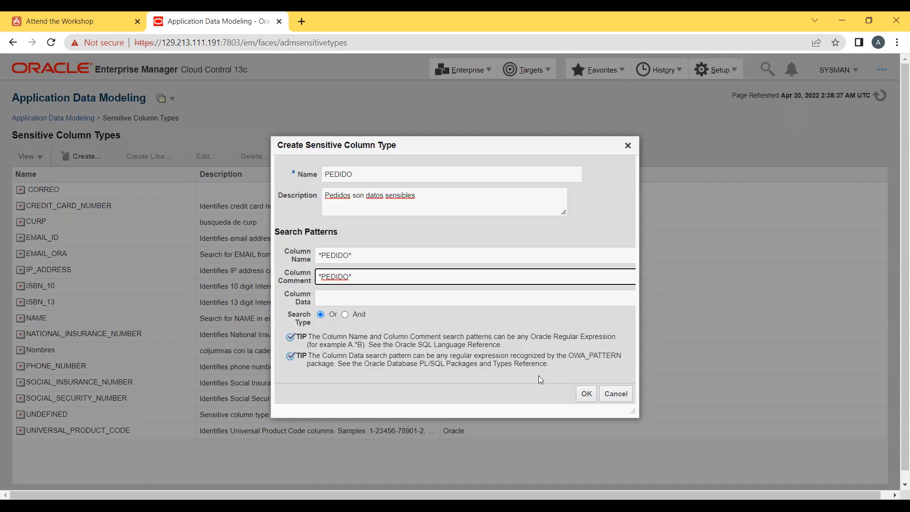
{"action": "left_click", "coordinate": [587, 395]}
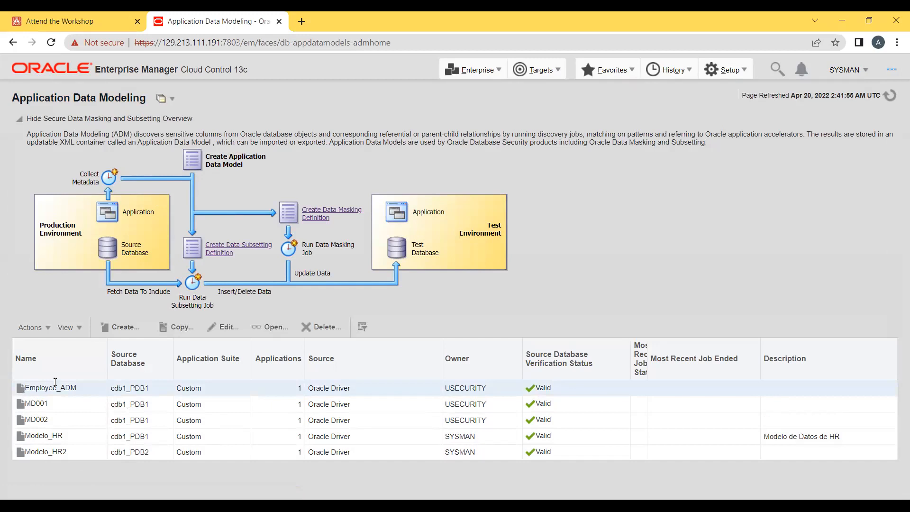
Step: Open the Employee_ADM model for editing and examine the objects and referential relationships of EMPLOYEESEARCH_DEV
{"action": "left_click", "coordinate": [225, 330]}
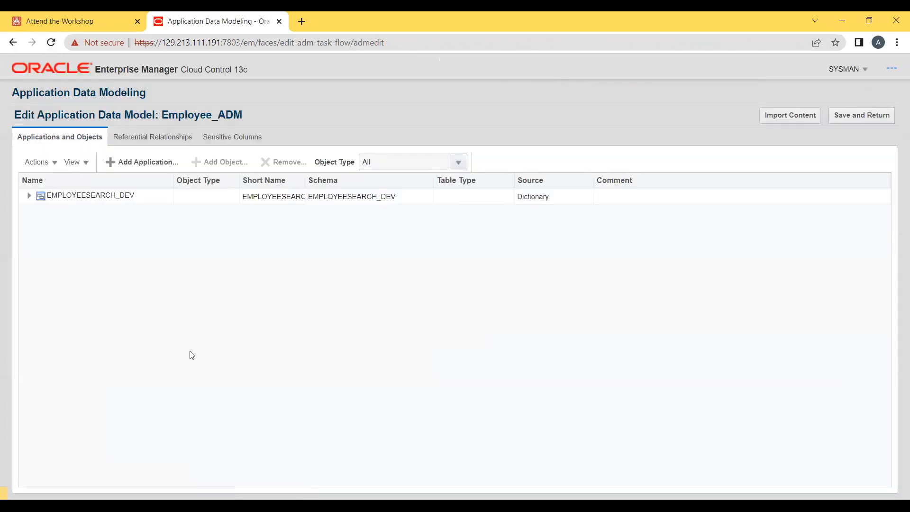
{"action": "left_click", "coordinate": [30, 196]}
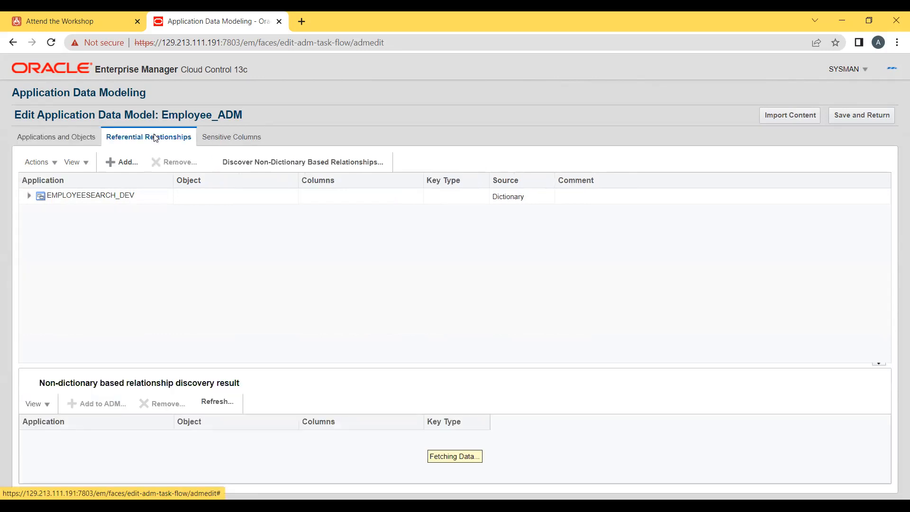
{"action": "left_click", "coordinate": [33, 197]}
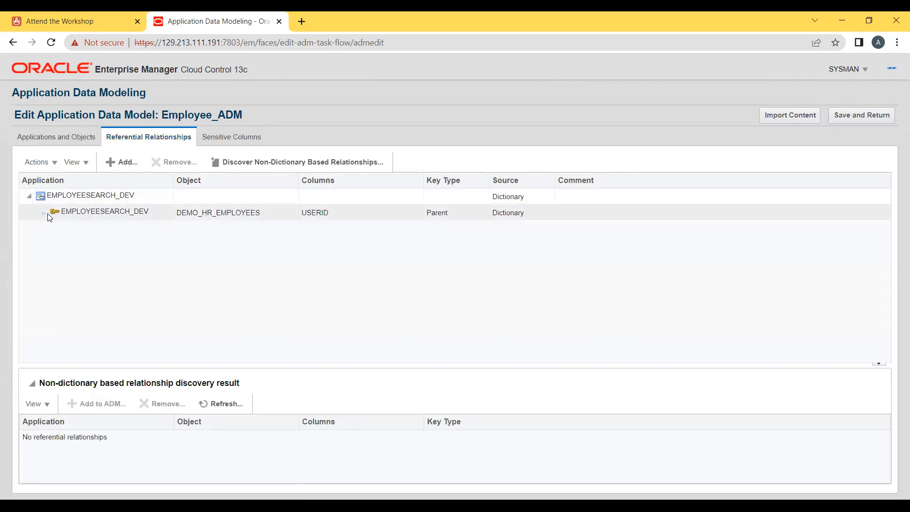
{"action": "left_click", "coordinate": [44, 213]}
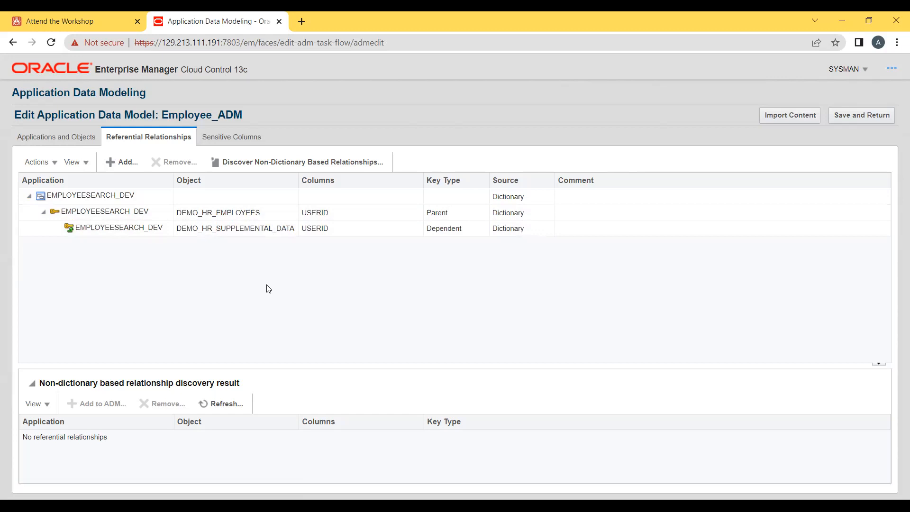
{"action": "left_click_drag", "start_coordinate": [37, 115], "coordinate": [156, 115]}
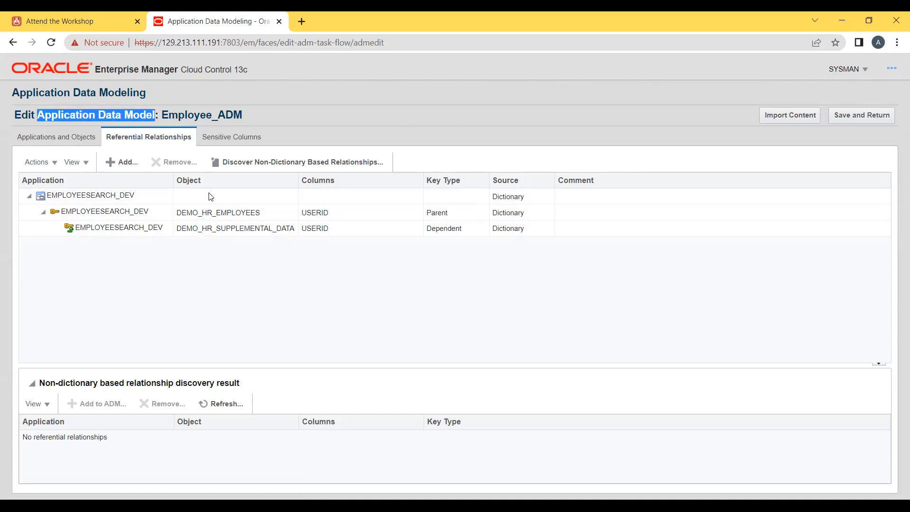
{"action": "left_click", "coordinate": [289, 273]}
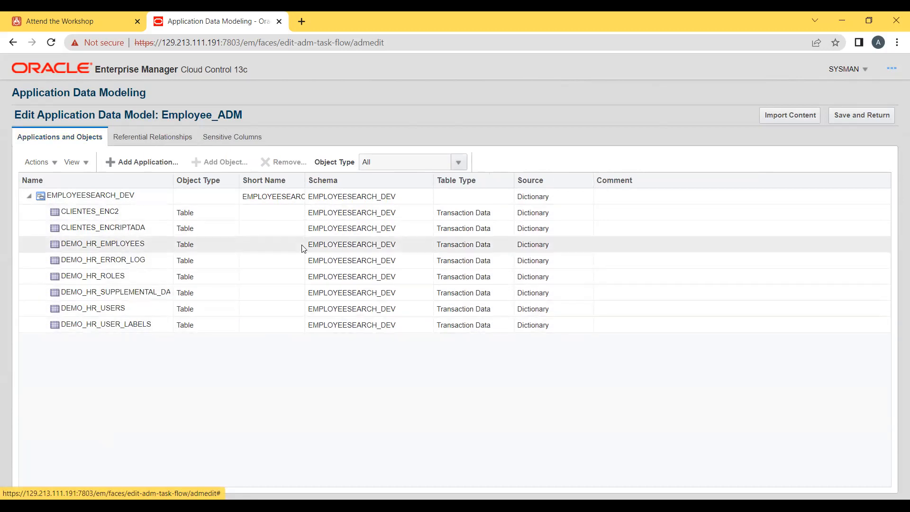
Step: Review the sensitive columns of the Employee_ADM model, widening the Application column to read the full names
{"action": "left_click", "coordinate": [240, 137]}
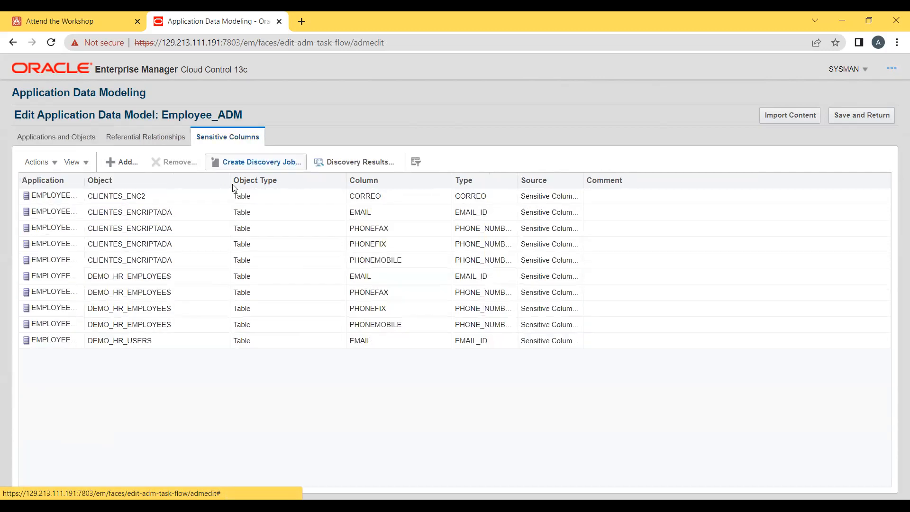
{"action": "left_click_drag", "start_coordinate": [86, 180], "coordinate": [134, 180]}
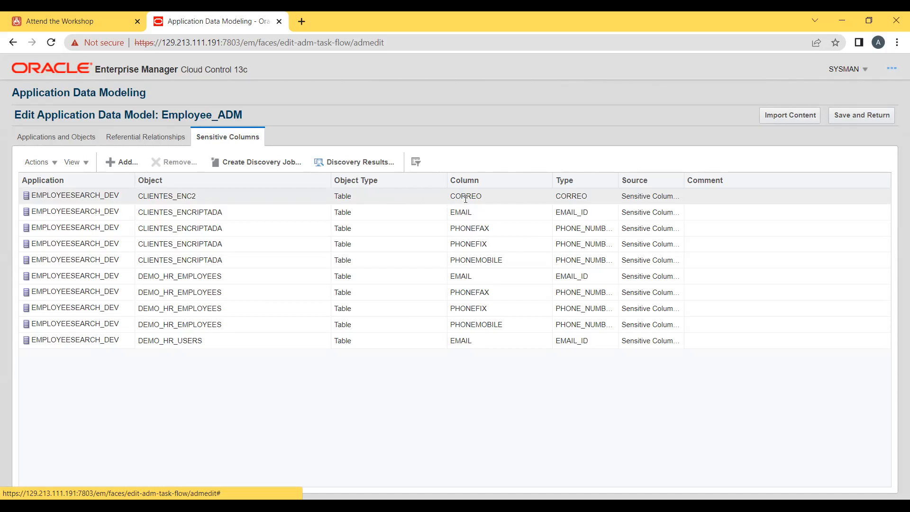
{"action": "left_click", "coordinate": [606, 194]}
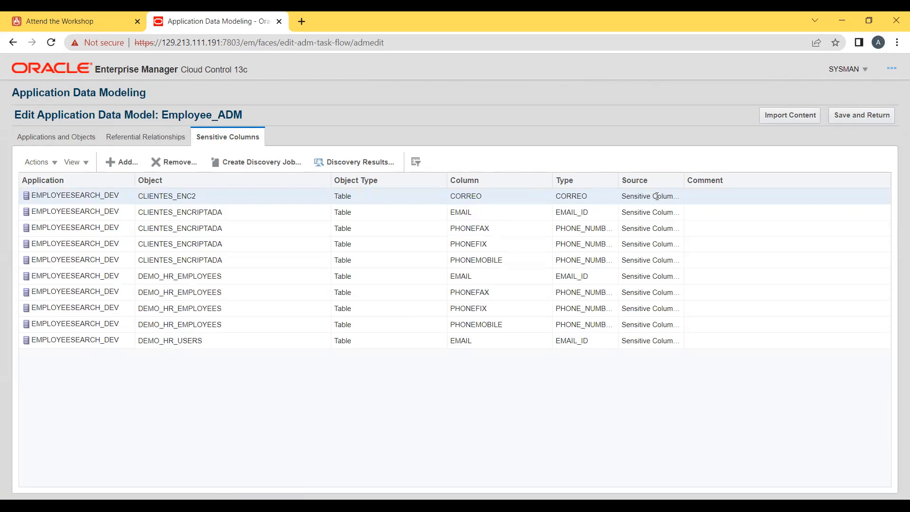
{"action": "left_click", "coordinate": [457, 215]}
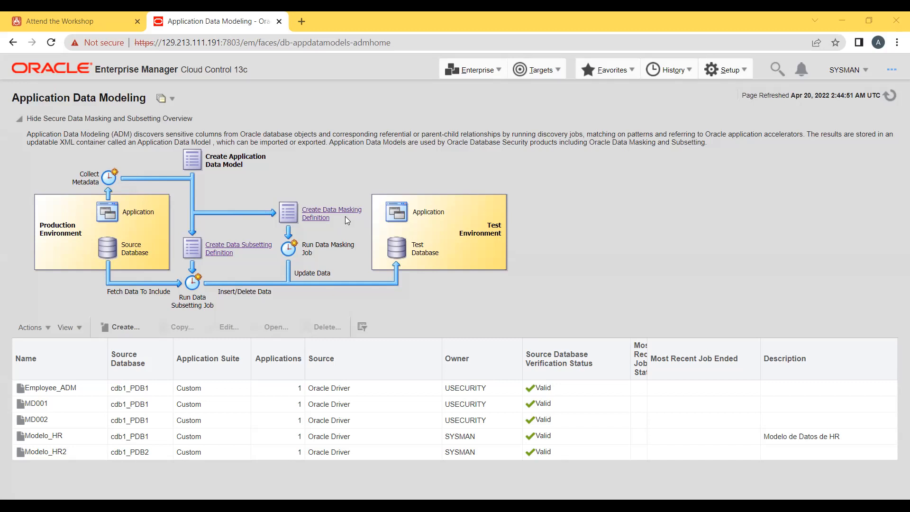
Step: Open the Data Masking Format Library and select the Mask Oracle Corp EMail format
{"action": "left_click", "coordinate": [498, 72]}
{"action": "mouse_move", "coordinate": [507, 219]}
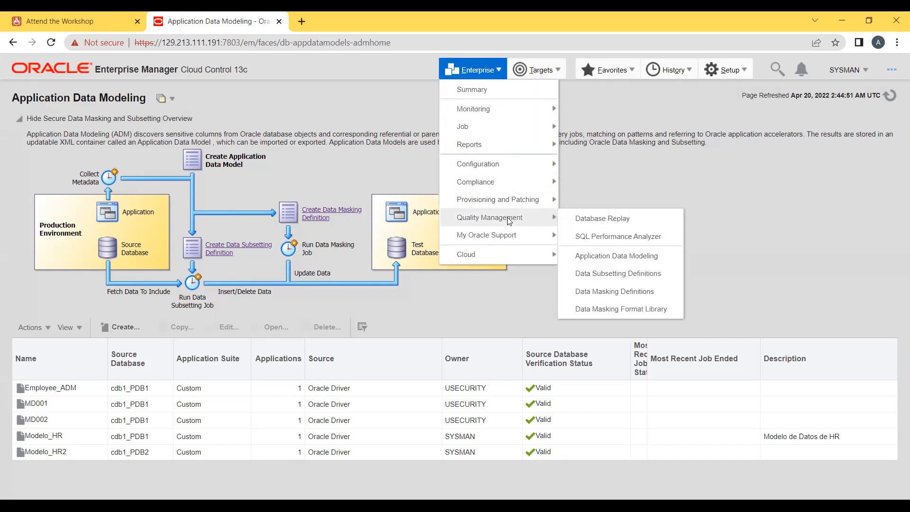
{"action": "left_click", "coordinate": [613, 311]}
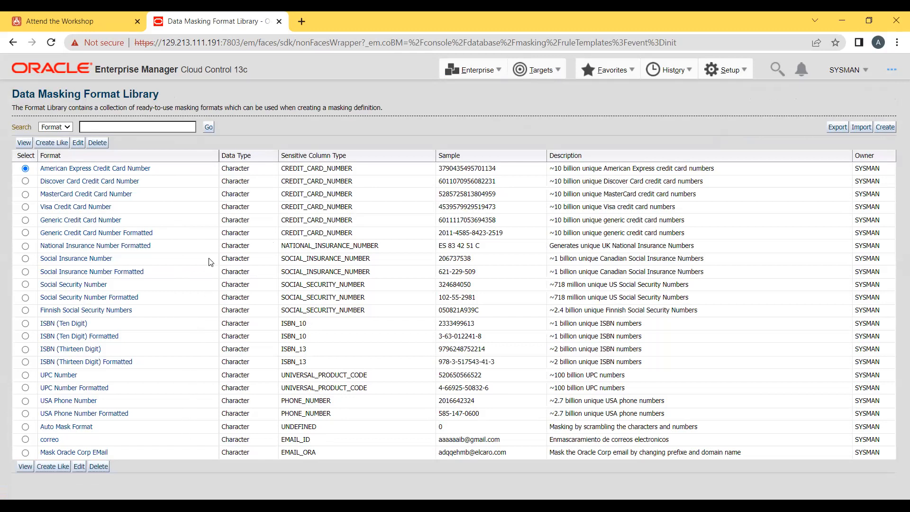
{"action": "left_click", "coordinate": [25, 182]}
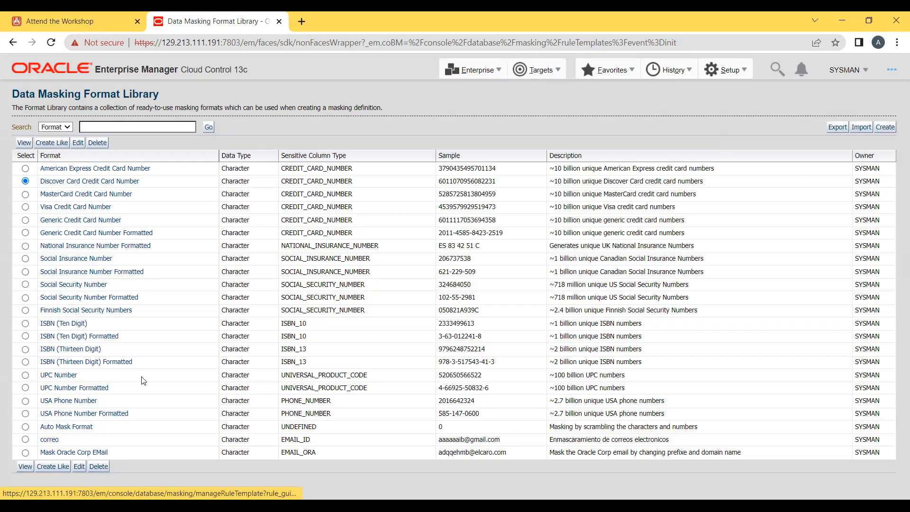
{"action": "left_click", "coordinate": [25, 453]}
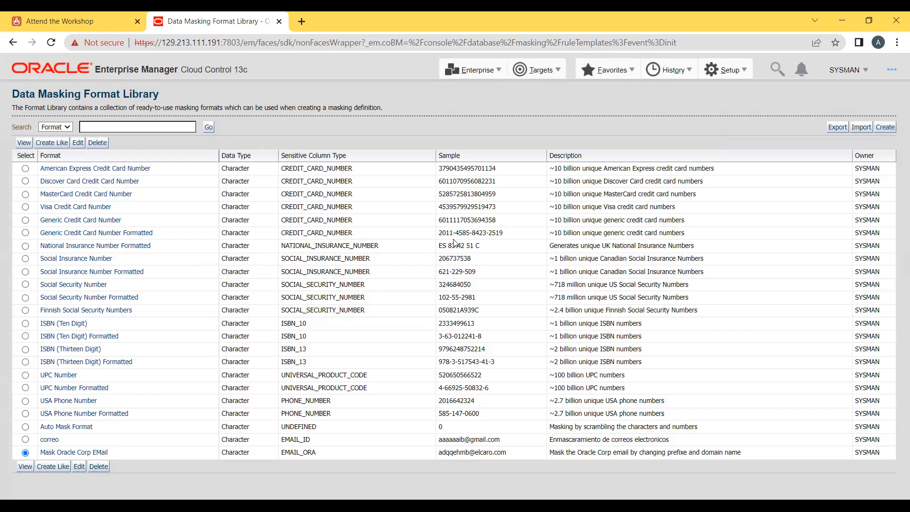
Step: Open the Data Masking Definitions and view the EMPLOYEE_DATA_MASK definition based on the Modelo_HR application data model
{"action": "left_click", "coordinate": [497, 72]}
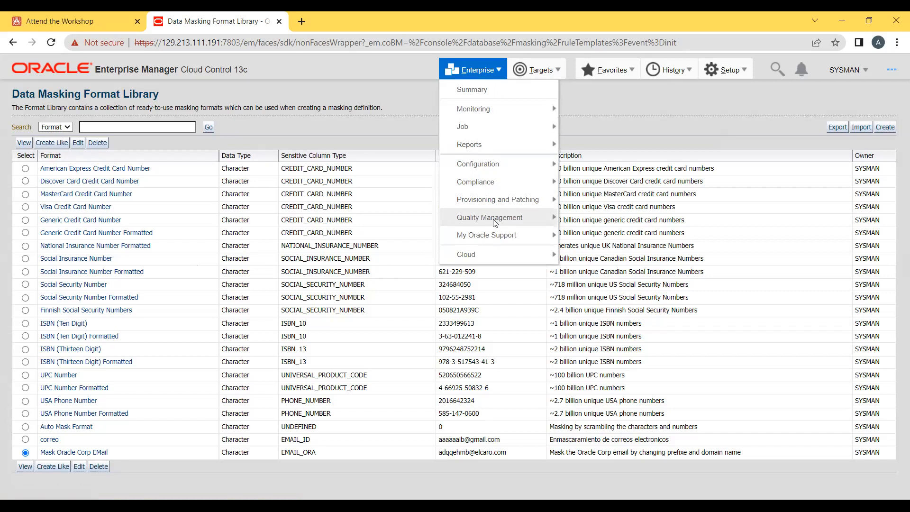
{"action": "mouse_move", "coordinate": [495, 223]}
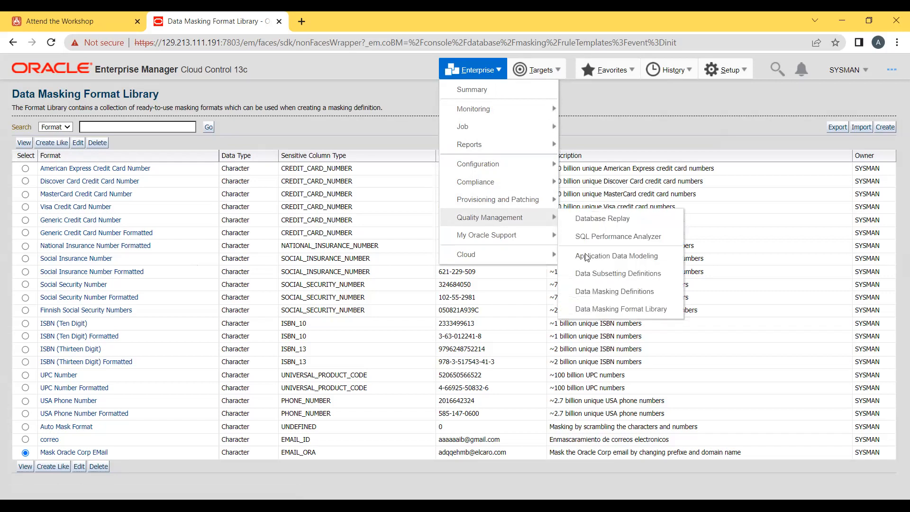
{"action": "left_click", "coordinate": [601, 292]}
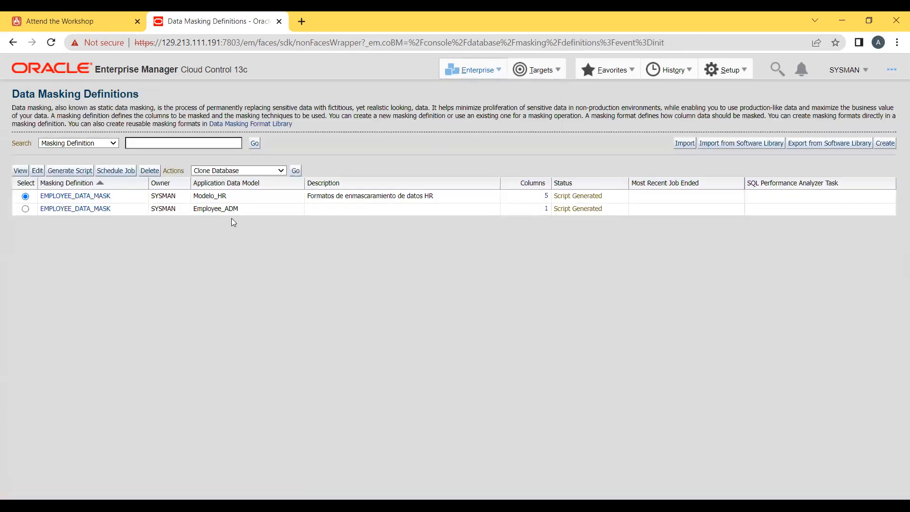
{"action": "left_click", "coordinate": [26, 209]}
{"action": "left_click", "coordinate": [26, 196]}
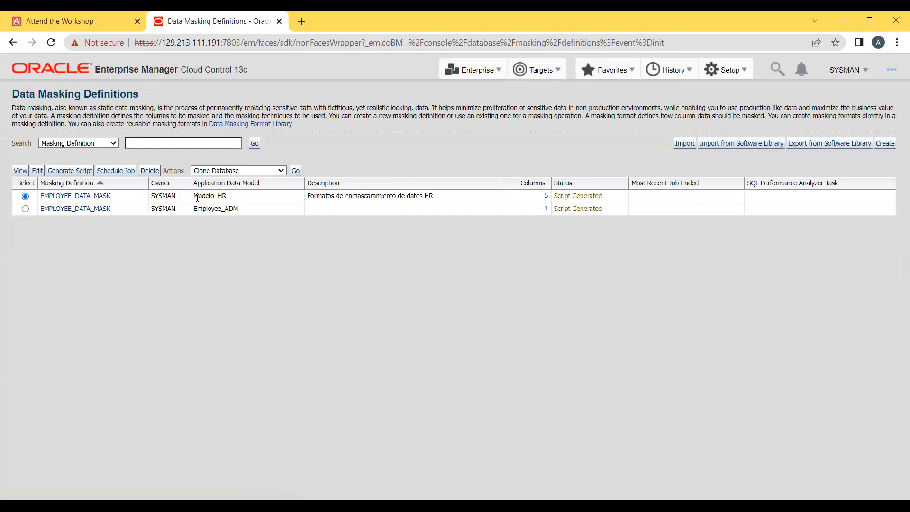
{"action": "left_click_drag", "start_coordinate": [197, 197], "coordinate": [247, 200]}
{"action": "left_click", "coordinate": [248, 199]}
{"action": "left_click", "coordinate": [548, 199]}
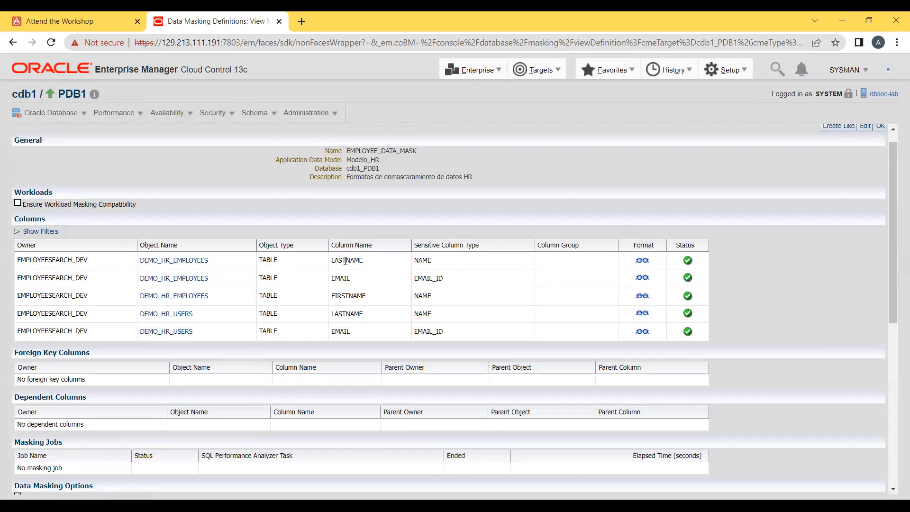
Step: Review the masked LASTNAME, EMAIL and FIRSTNAME columns of the DEMO_HR_EMPLOYEES and DEMO_HR_USERS tables
{"action": "left_click_drag", "start_coordinate": [338, 260], "coordinate": [365, 263]}
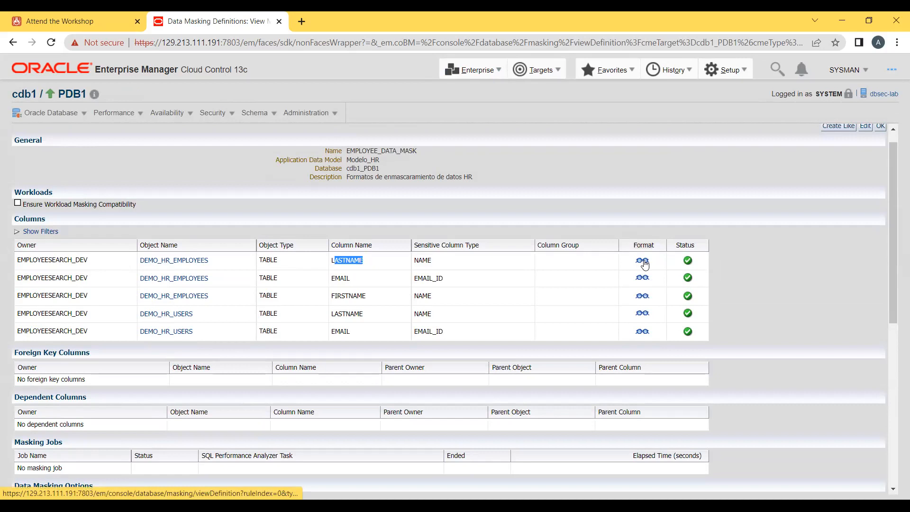
{"action": "left_click", "coordinate": [337, 278]}
{"action": "double_click", "coordinate": [337, 278]}
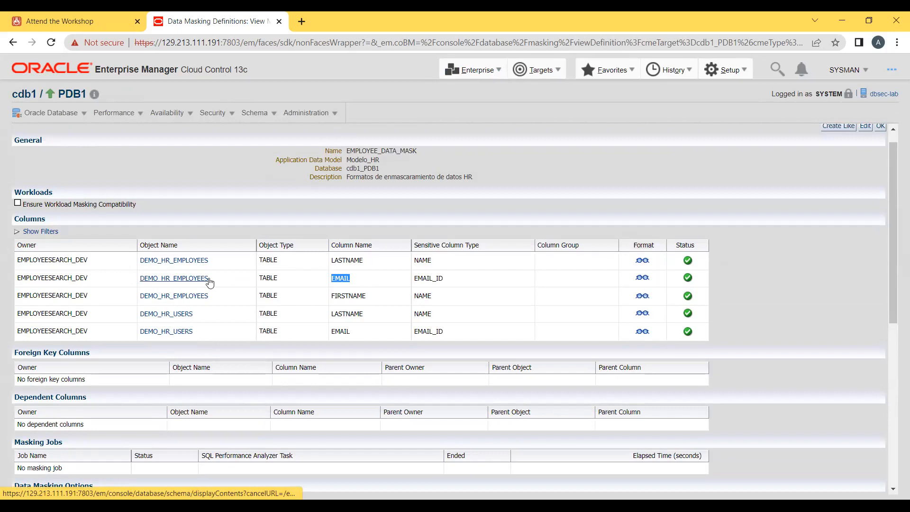
{"action": "left_click_drag", "start_coordinate": [372, 299], "coordinate": [330, 298]}
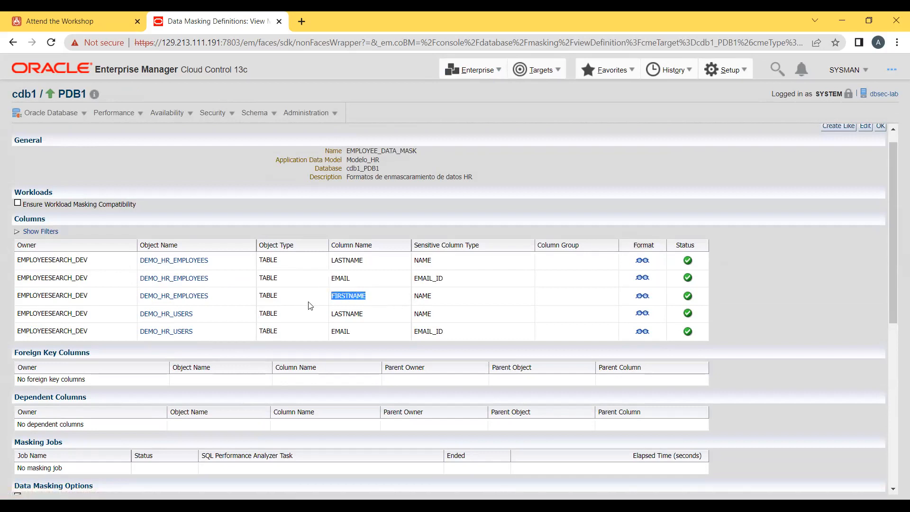
{"action": "left_click_drag", "start_coordinate": [370, 318], "coordinate": [331, 319]}
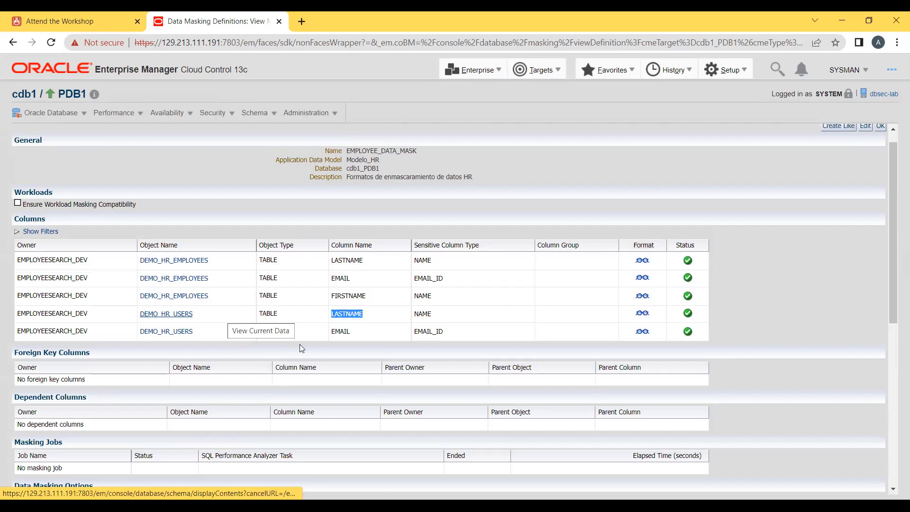
{"action": "left_click_drag", "start_coordinate": [360, 332], "coordinate": [326, 339]}
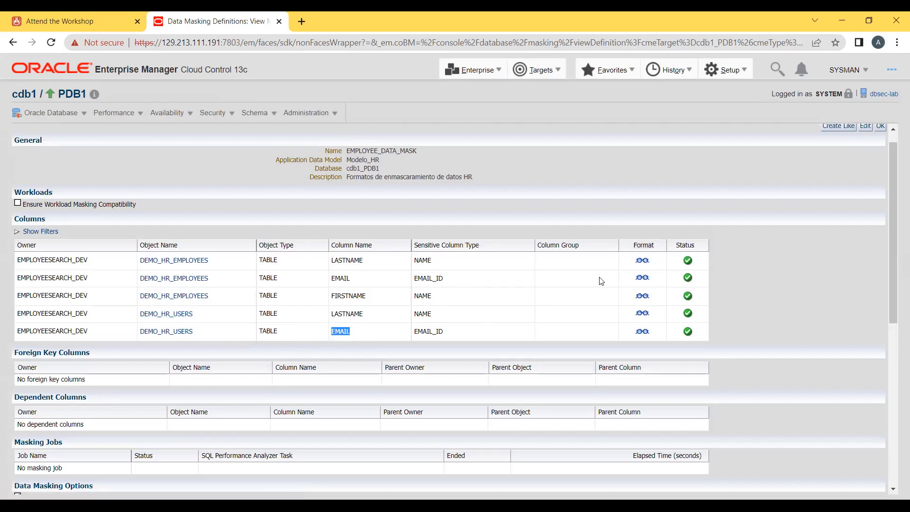
{"action": "left_click", "coordinate": [478, 330]}
Step: Examine the random string and fixed string entries in the column mask of DEMO_HR_USERS EMAIL, and return to the definition
{"action": "left_click", "coordinate": [643, 333]}
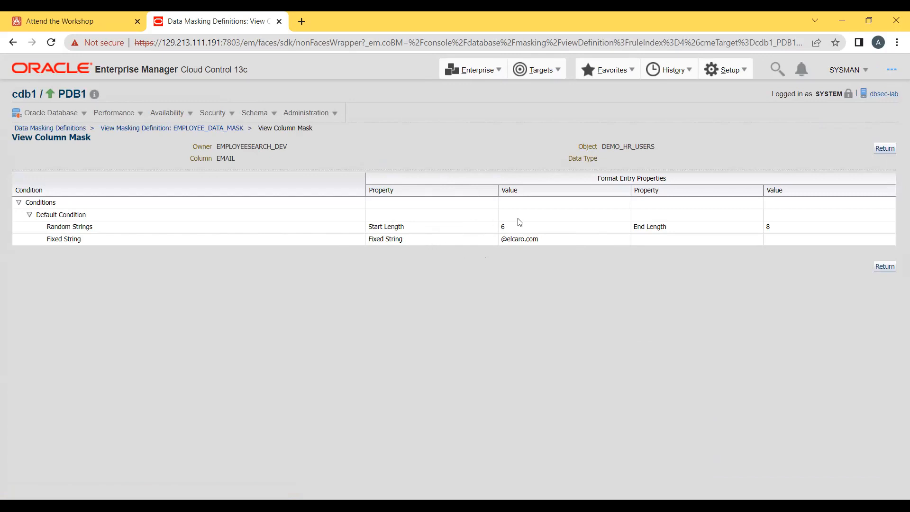
{"action": "left_click_drag", "start_coordinate": [501, 226], "coordinate": [785, 228]}
{"action": "left_click_drag", "start_coordinate": [399, 237], "coordinate": [364, 237]}
{"action": "left_click_drag", "start_coordinate": [501, 238], "coordinate": [561, 240]}
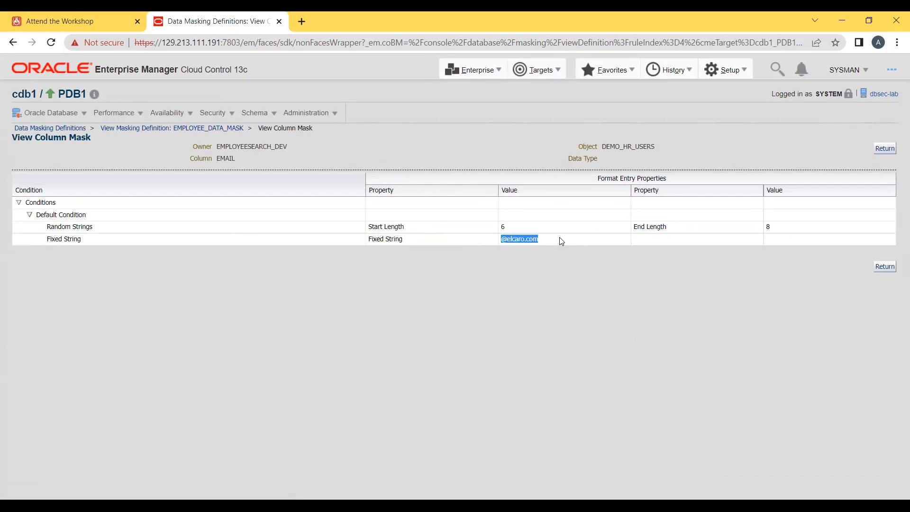
{"action": "left_click", "coordinate": [884, 151]}
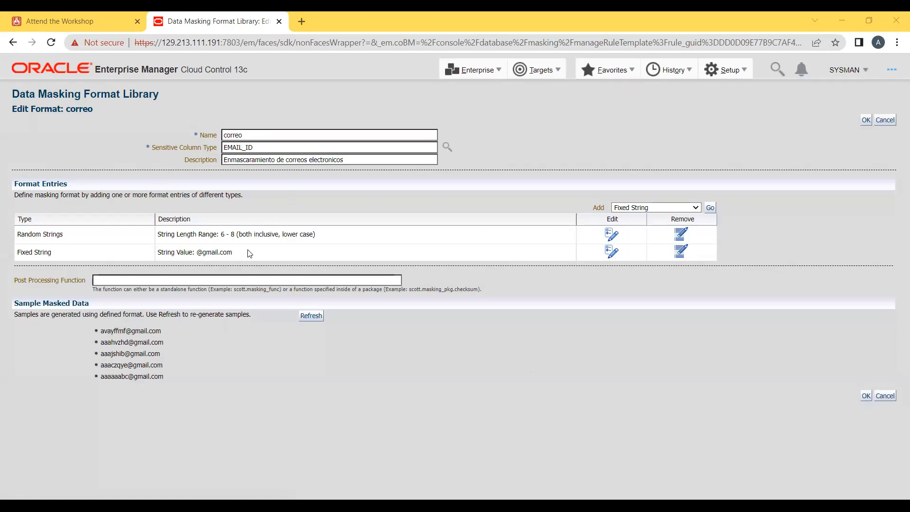
Step: Examine the available format entry types and the sample masked data of the correo format
{"action": "left_click", "coordinate": [696, 209]}
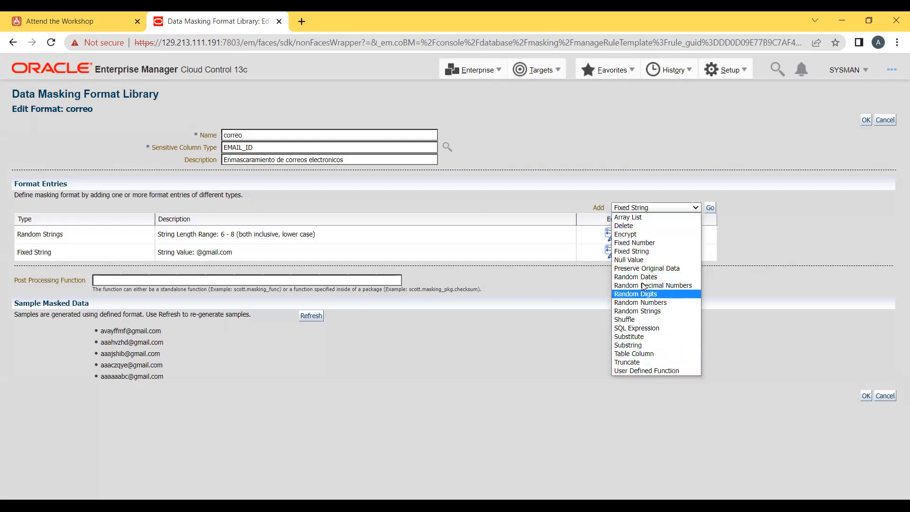
{"action": "left_click", "coordinate": [510, 367]}
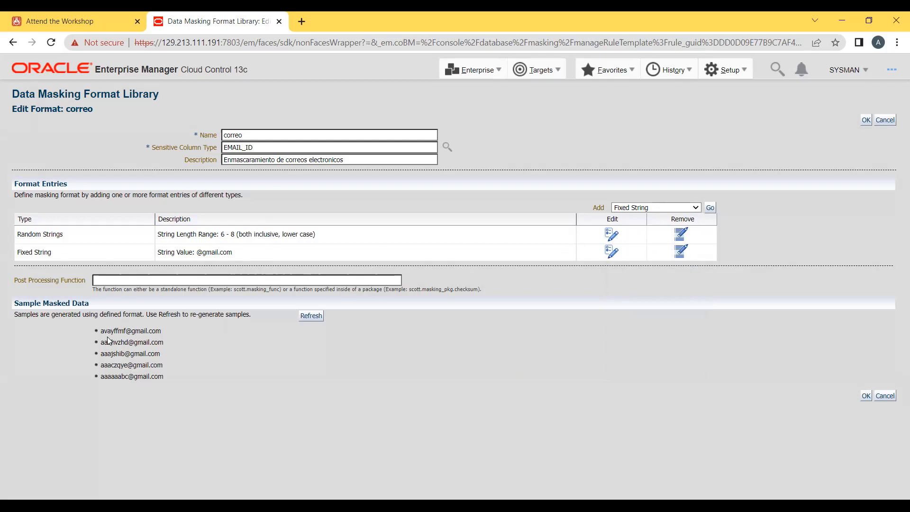
{"action": "left_click_drag", "start_coordinate": [101, 328], "coordinate": [171, 374]}
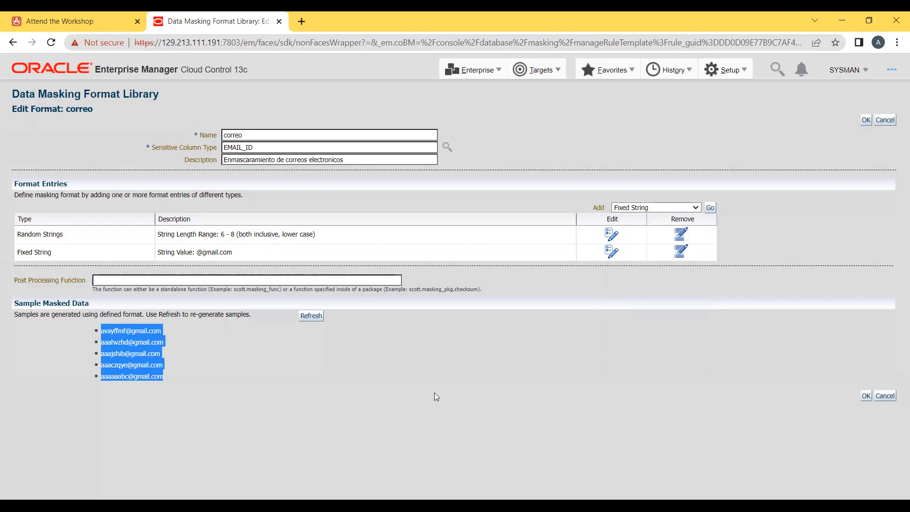
{"action": "left_click", "coordinate": [222, 384]}
{"action": "left_click_drag", "start_coordinate": [104, 332], "coordinate": [161, 333]}
{"action": "left_click_drag", "start_coordinate": [102, 345], "coordinate": [200, 365]}
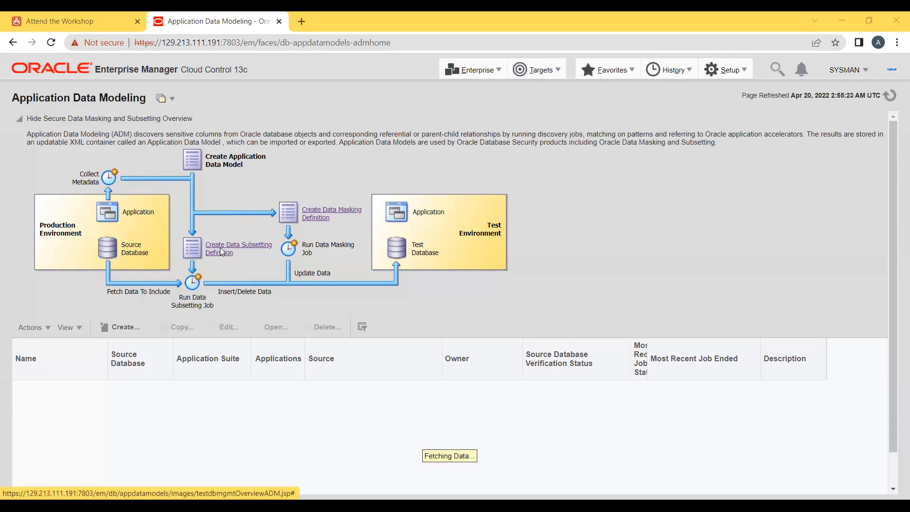
Step: Go from Application Data Modeling to the data subsetting definitions and open subser_def_001 for editing
{"action": "scroll", "coordinate": [220, 248], "scroll_direction": "down", "scroll_amount": 1}
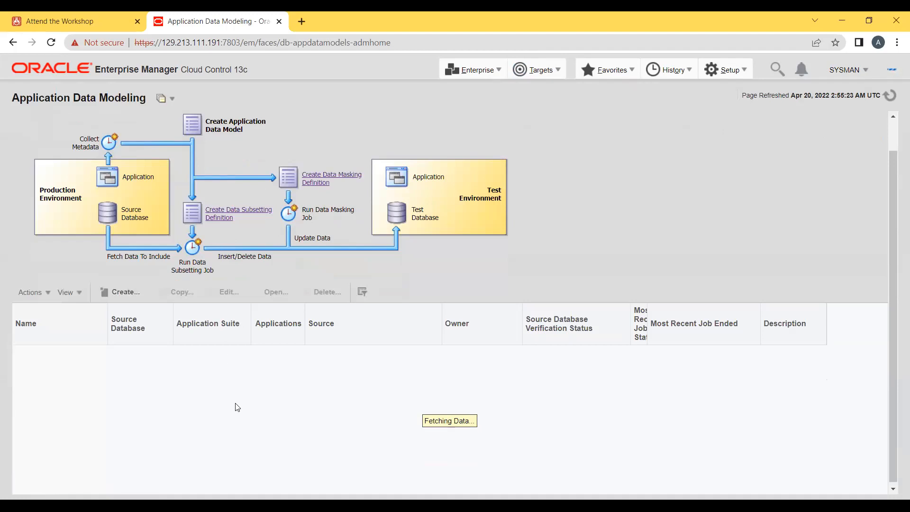
{"action": "left_click", "coordinate": [51, 42]}
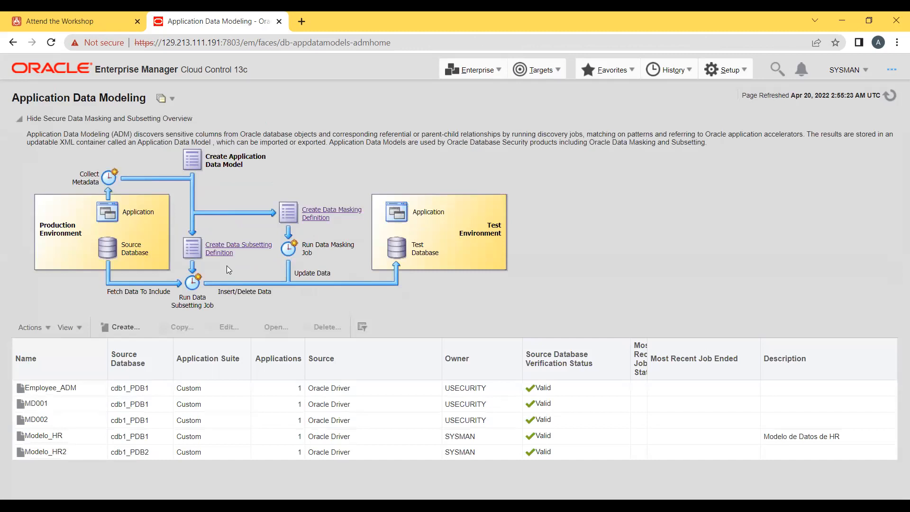
{"action": "left_click", "coordinate": [225, 255]}
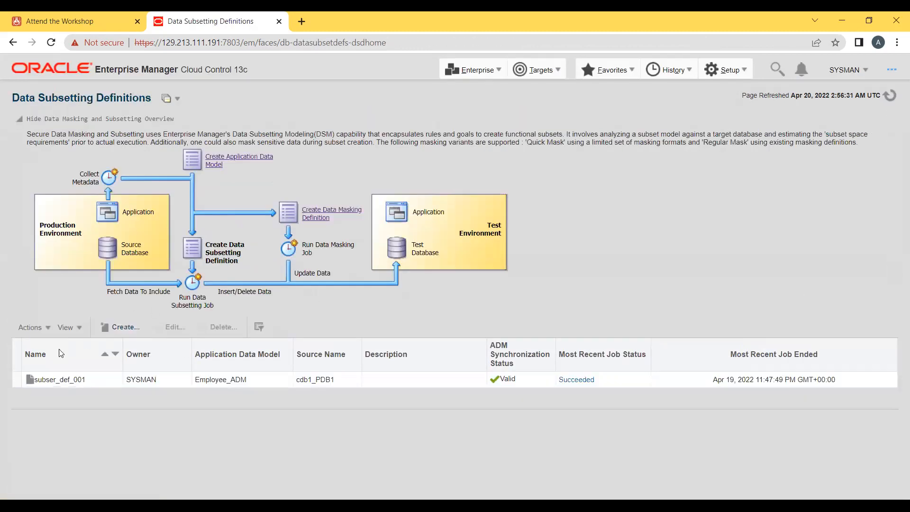
{"action": "left_click", "coordinate": [16, 380]}
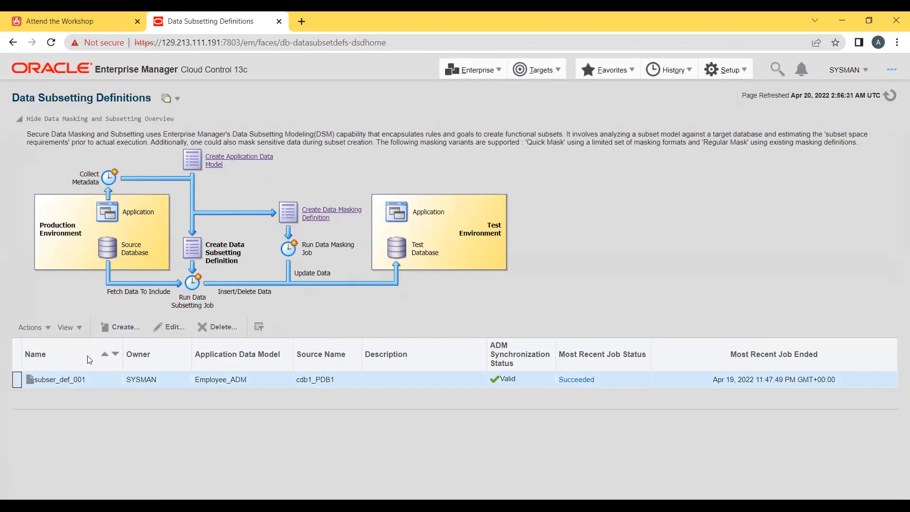
{"action": "left_click", "coordinate": [176, 328]}
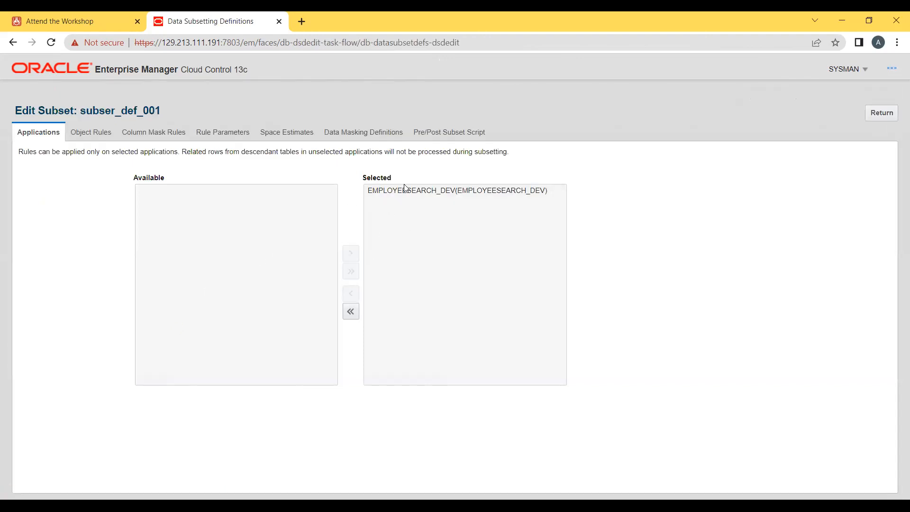
Step: Review the object rules and space estimates of subser_def_001, expanding Applications and Objects, and return to the definitions
{"action": "left_click", "coordinate": [93, 133]}
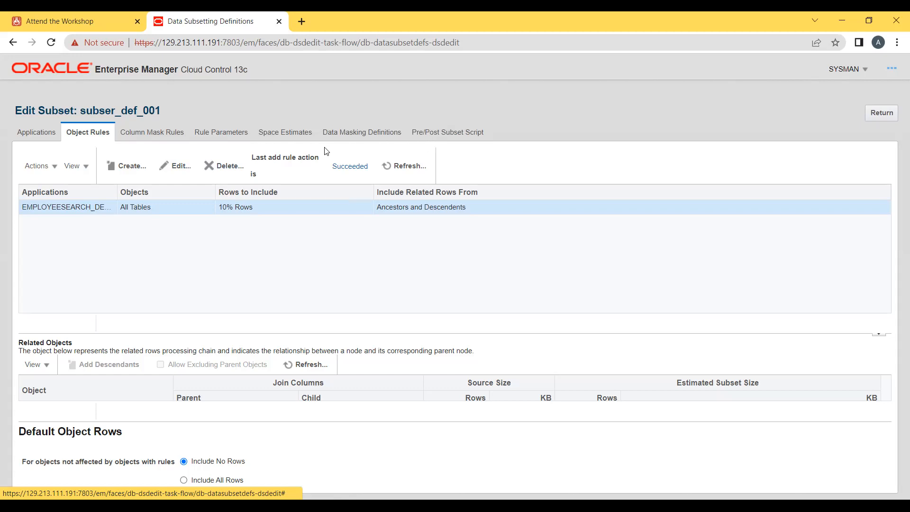
{"action": "left_click", "coordinate": [287, 133]}
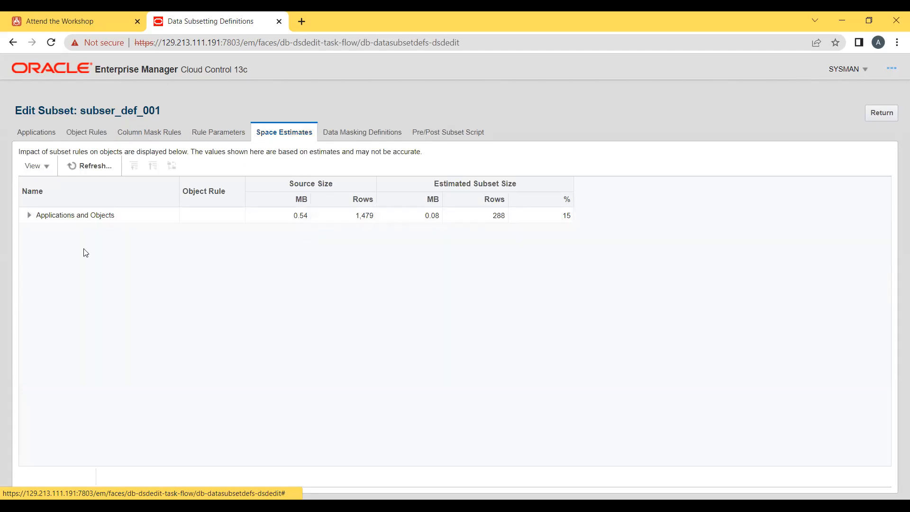
{"action": "left_click", "coordinate": [30, 216]}
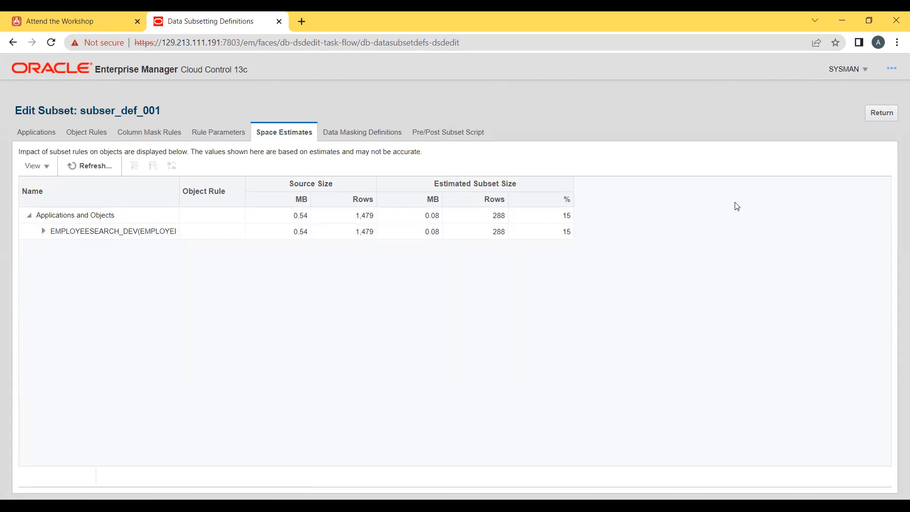
{"action": "left_click", "coordinate": [875, 119]}
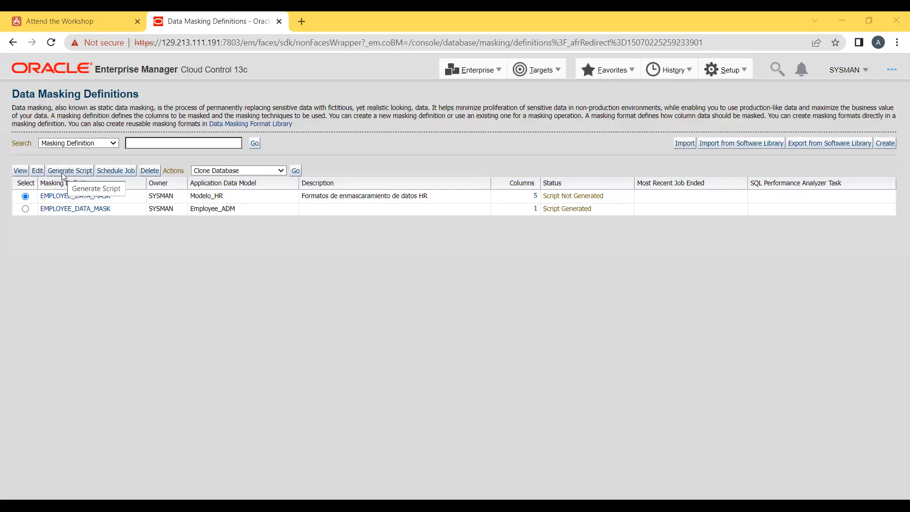
Step: Start scheduling a masking job for the EMPLOYEE_DATA_MASK definition based on Employee_ADM, after checking the other available actions
{"action": "left_click", "coordinate": [26, 209]}
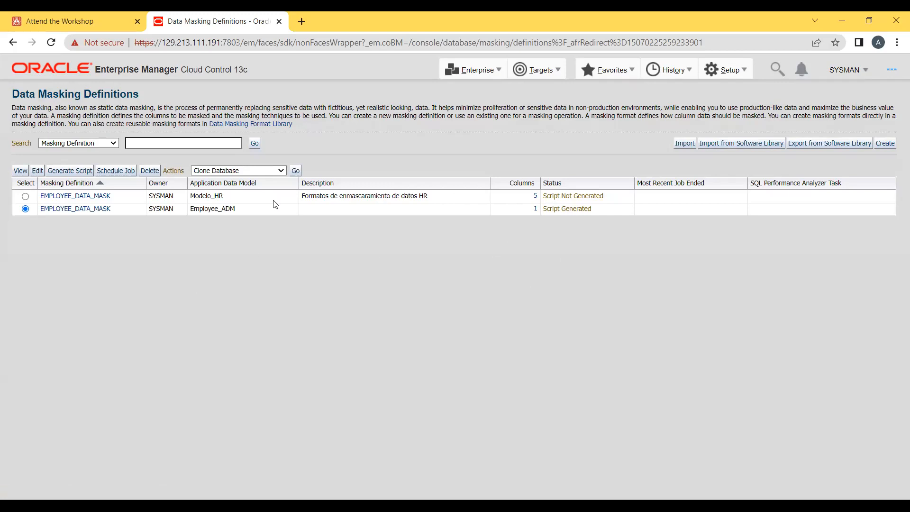
{"action": "left_click", "coordinate": [282, 171]}
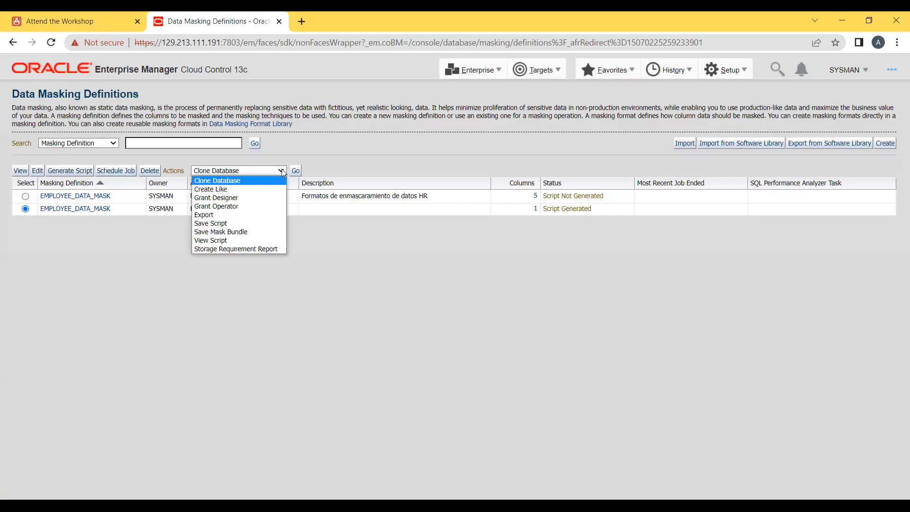
{"action": "left_click", "coordinate": [149, 266]}
{"action": "left_click", "coordinate": [116, 172]}
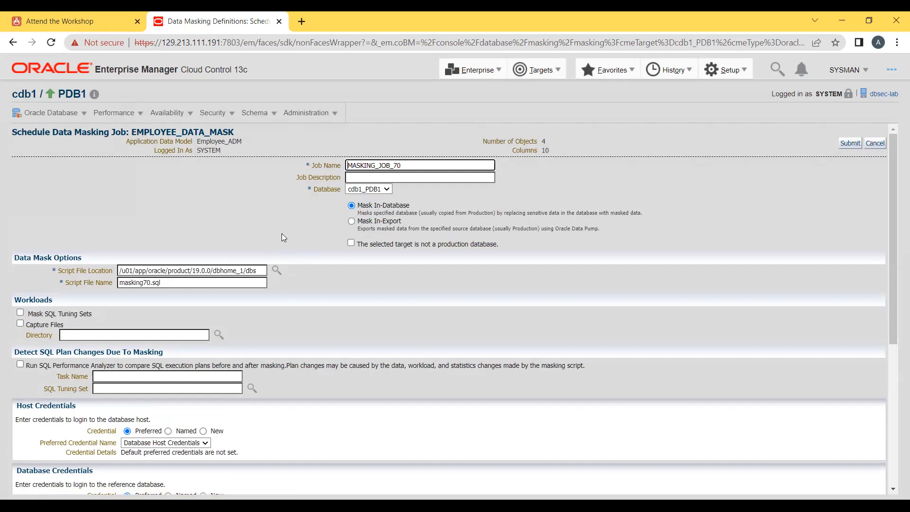
Step: Declare that the cdb1_PDB1 target is not a production database and review the job's credential, temporary tablespace and start settings
{"action": "left_click", "coordinate": [387, 190]}
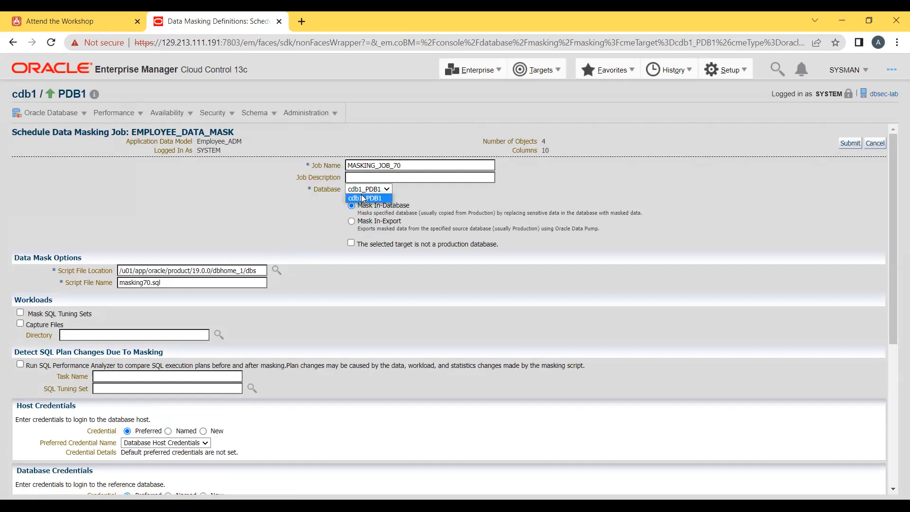
{"action": "left_click", "coordinate": [321, 193]}
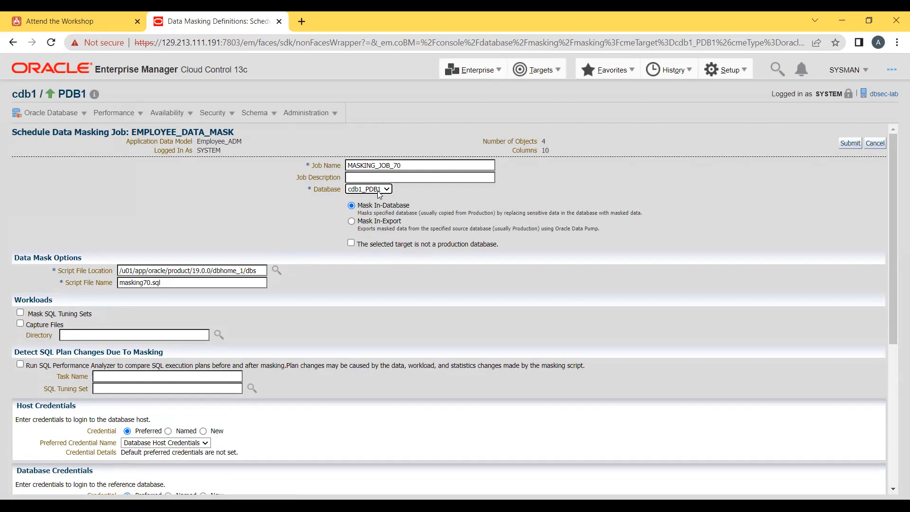
{"action": "left_click", "coordinate": [351, 243]}
{"action": "scroll", "coordinate": [341, 369], "scroll_direction": "down", "scroll_amount": 3}
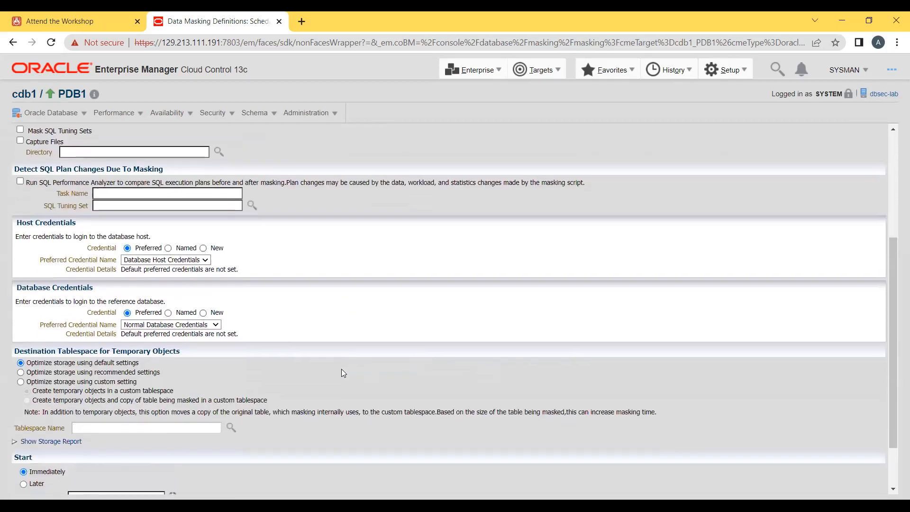
{"action": "scroll", "coordinate": [342, 369], "scroll_direction": "down", "scroll_amount": 2}
{"action": "scroll", "coordinate": [344, 373], "scroll_direction": "up", "scroll_amount": 3}
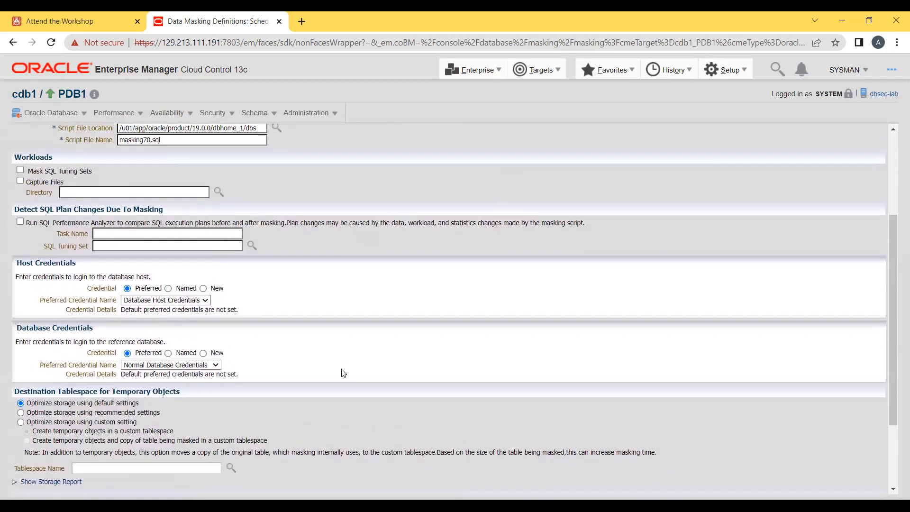
{"action": "scroll", "coordinate": [343, 374], "scroll_direction": "down", "scroll_amount": 3}
{"action": "scroll", "coordinate": [343, 373], "scroll_direction": "up", "scroll_amount": 2}
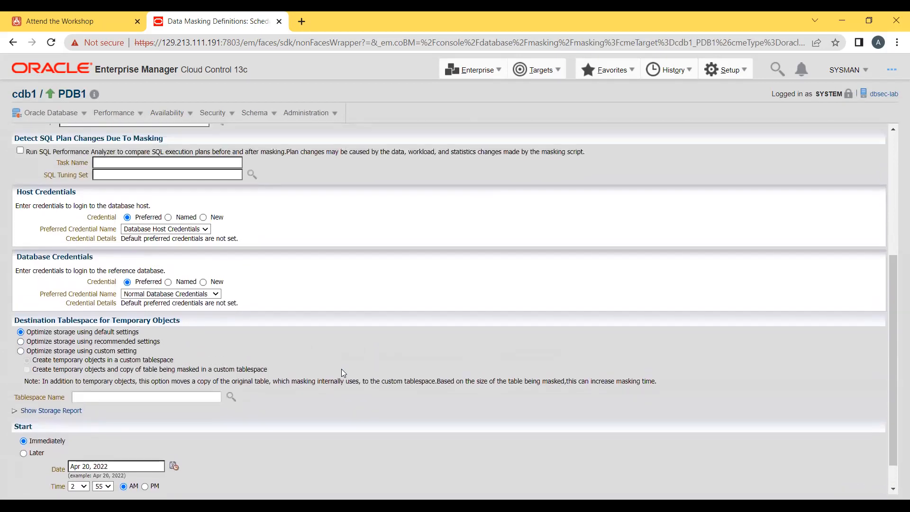
{"action": "scroll", "coordinate": [343, 373], "scroll_direction": "up", "scroll_amount": 4}
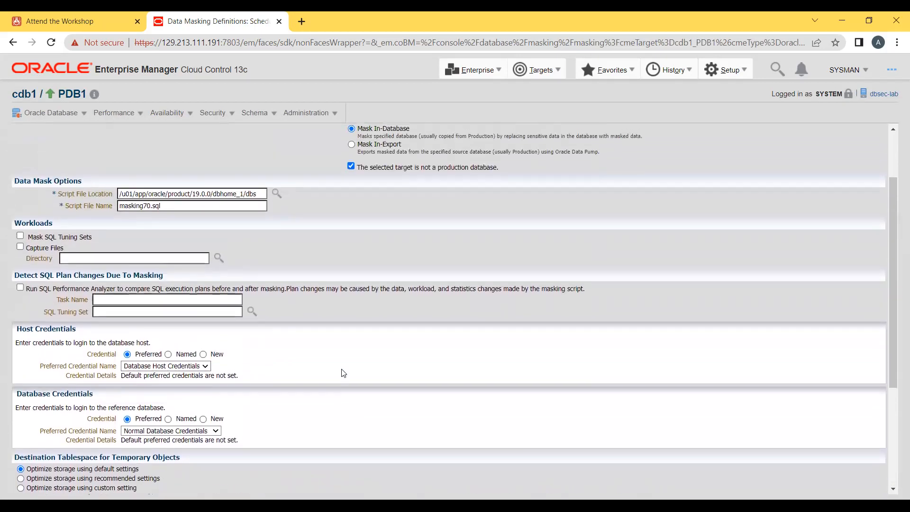